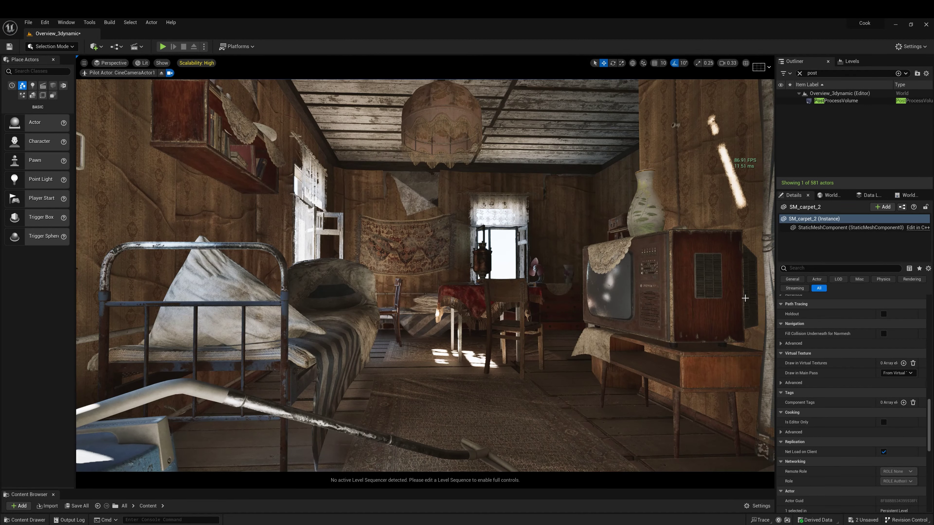
Review the Global Illumination, Reflections, Lumen and ray tracing options in the project's Rendering settings, and minimize that window
click(195, 63)
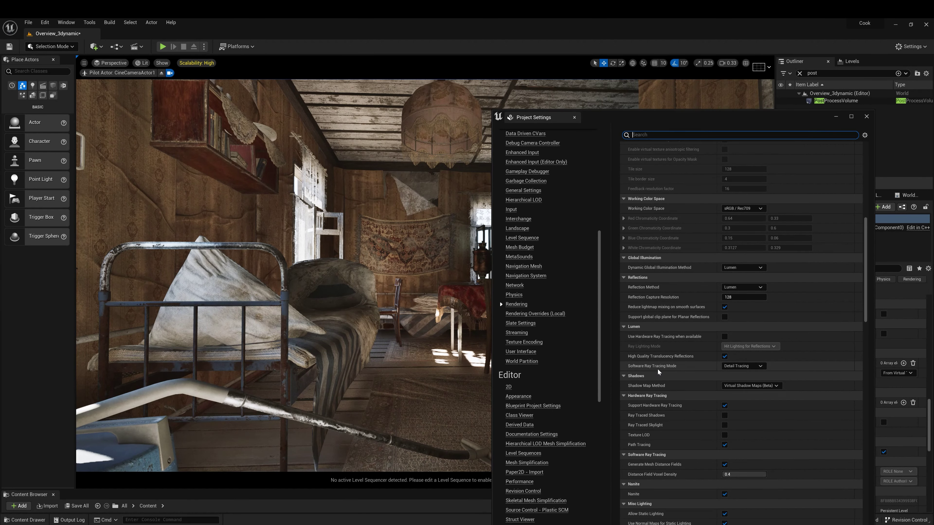
click(836, 116)
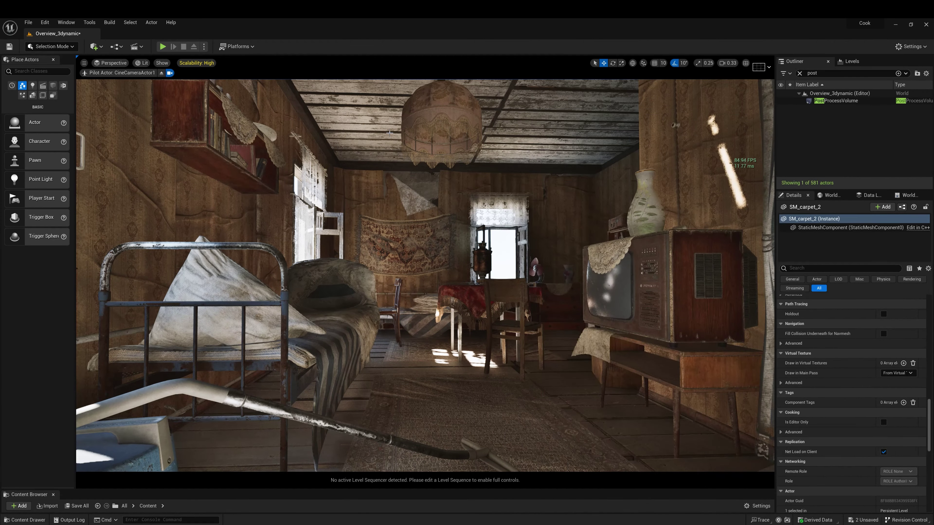
Lower the Global Illumination scalability to High for comparison and return it to Epic
click(199, 63)
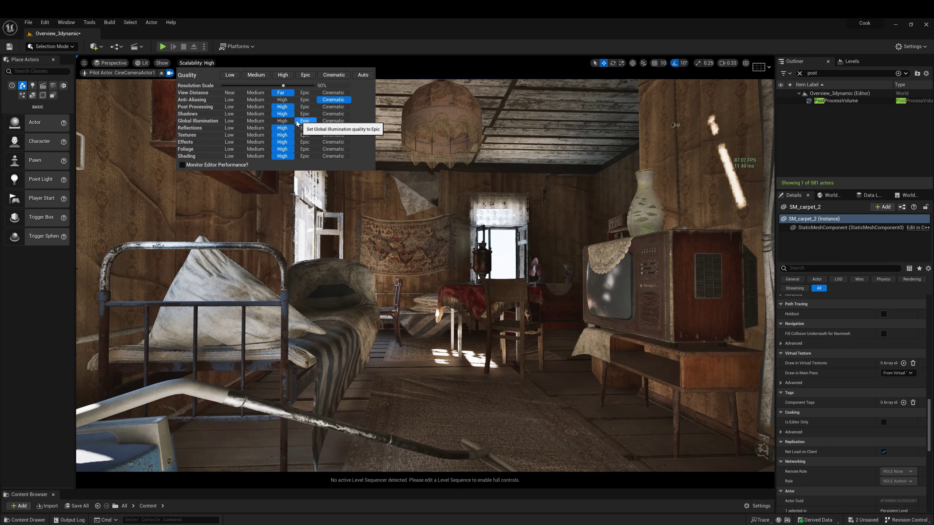
click(281, 122)
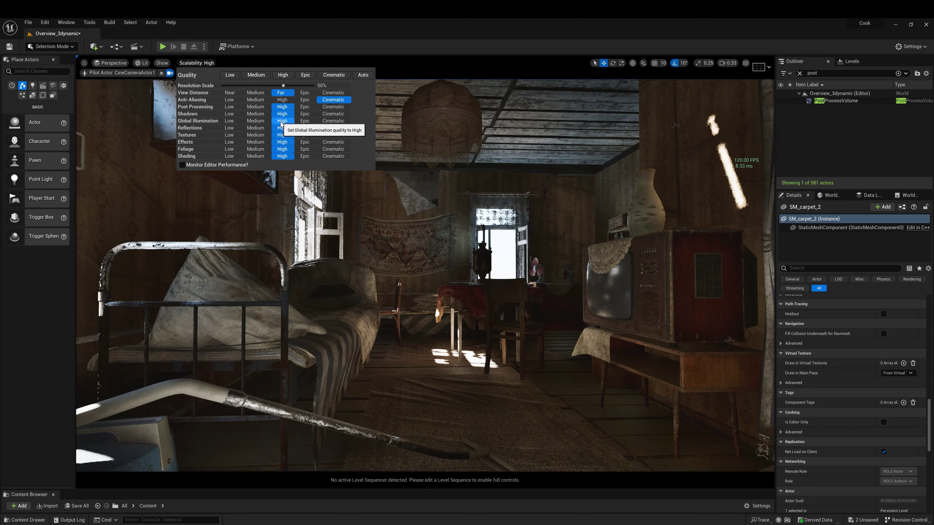
click(502, 21)
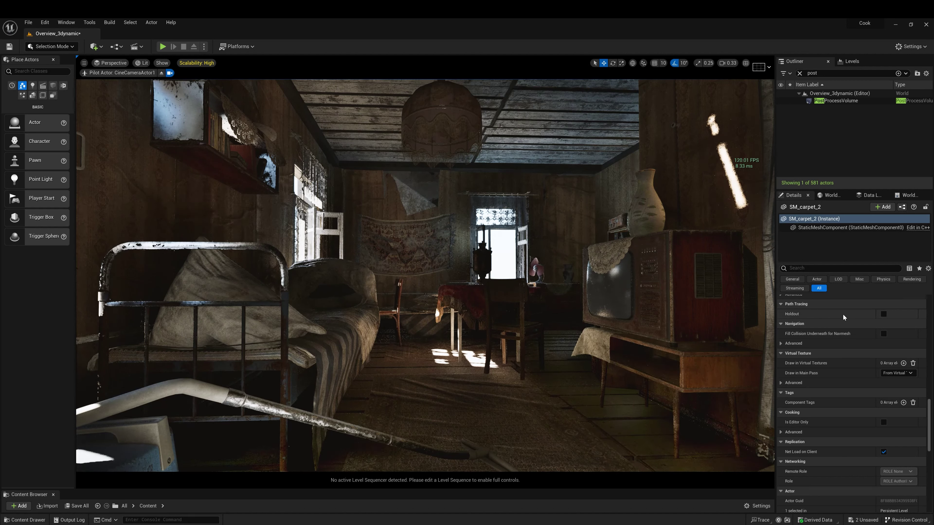
click(190, 63)
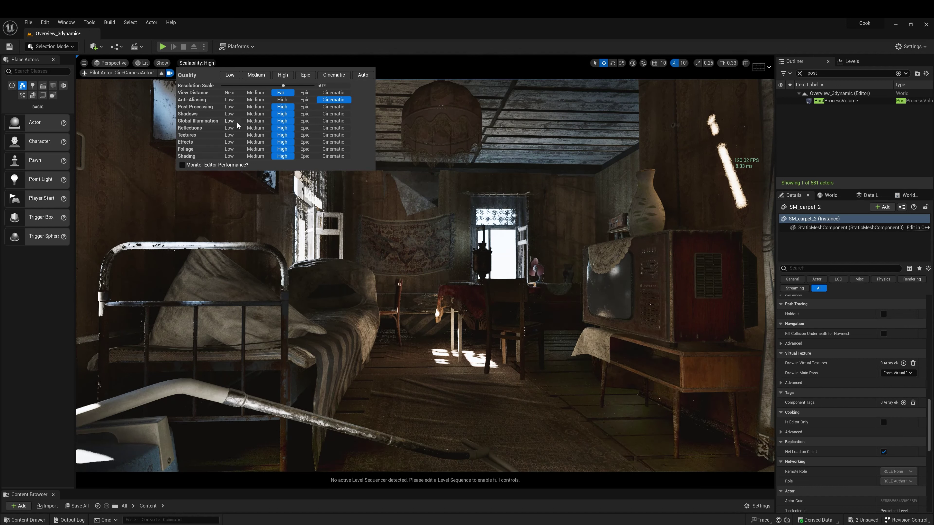
click(306, 121)
click(495, 80)
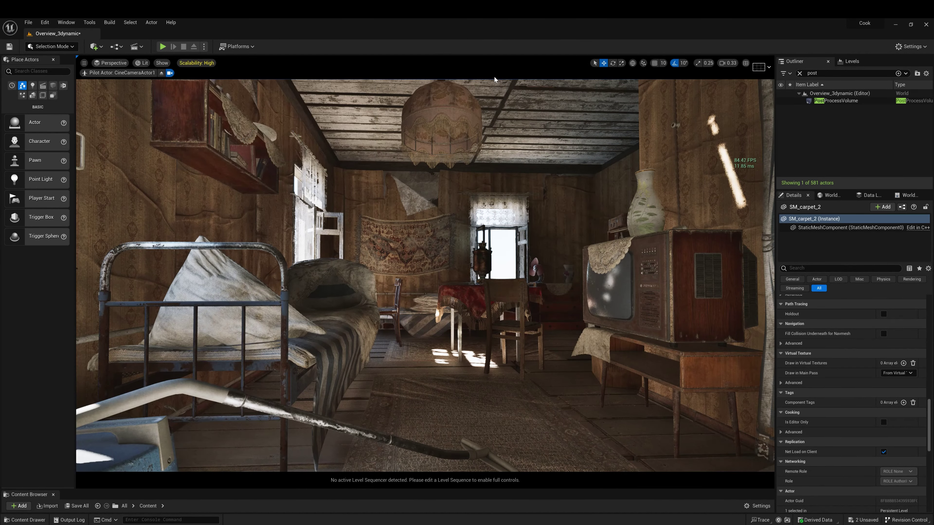
Compare Cinematic and Epic Global Illumination scalability with the PostProcessVolume's Final Gather Quality override switched off, and turn the override back on
click(839, 101)
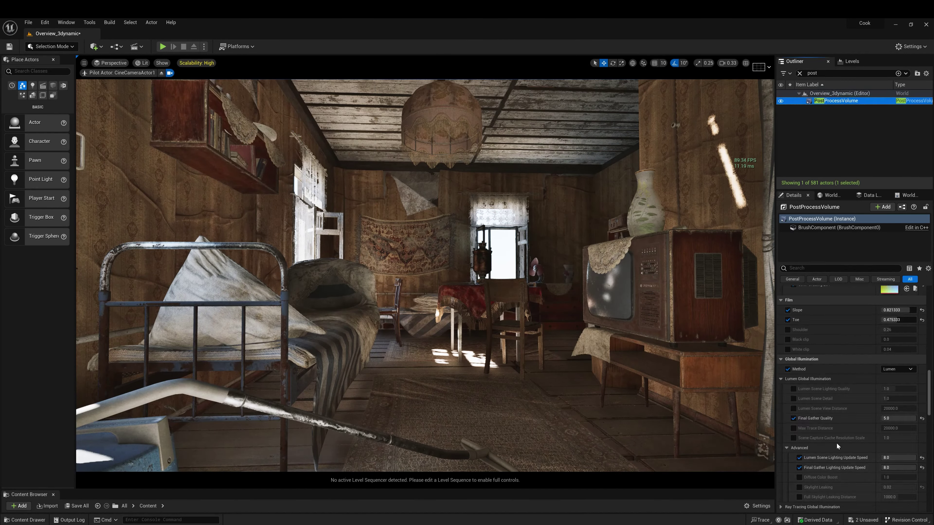
click(793, 418)
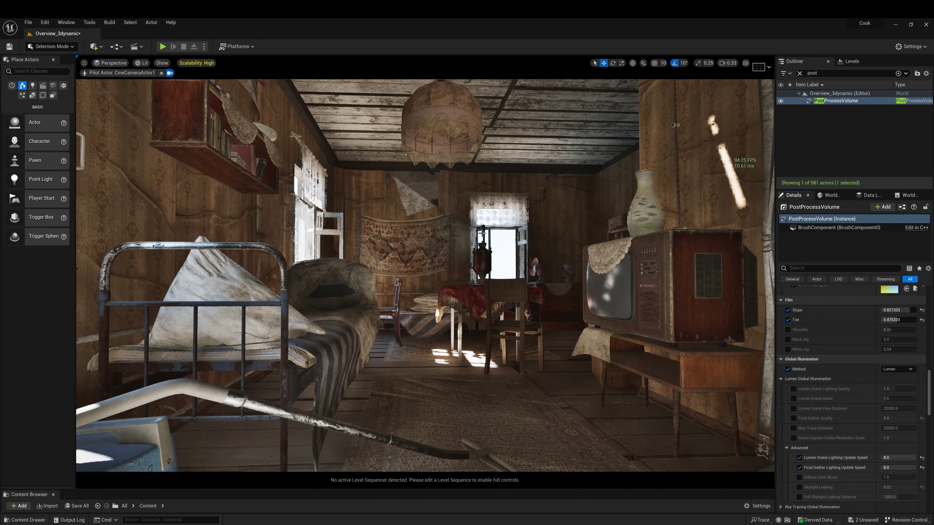
click(194, 63)
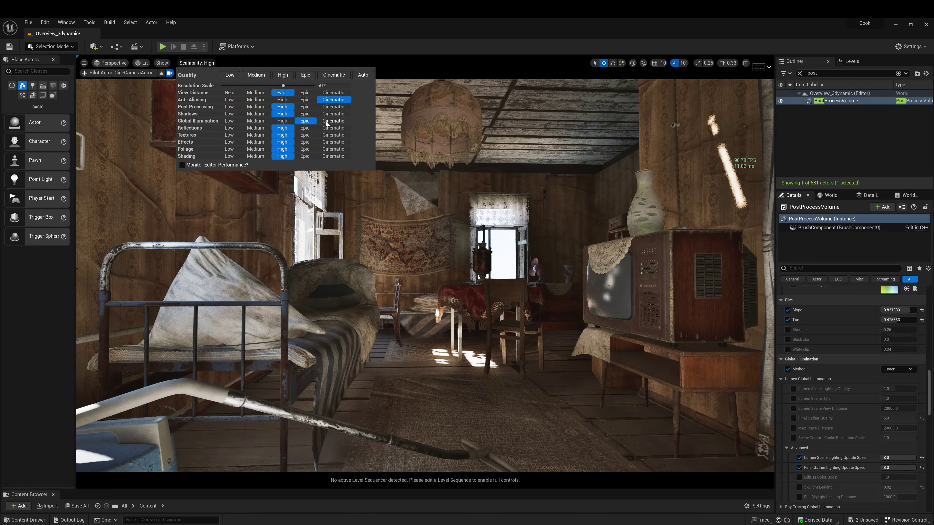
click(333, 121)
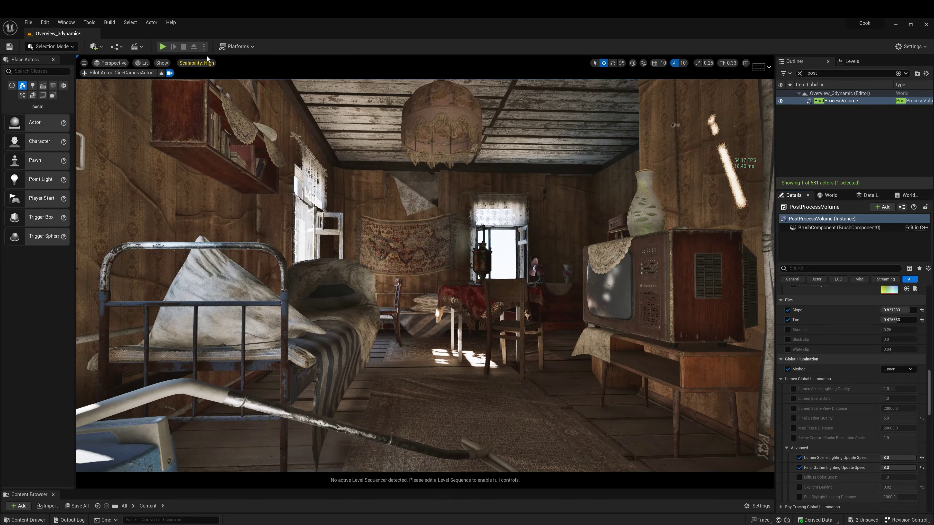
click(202, 63)
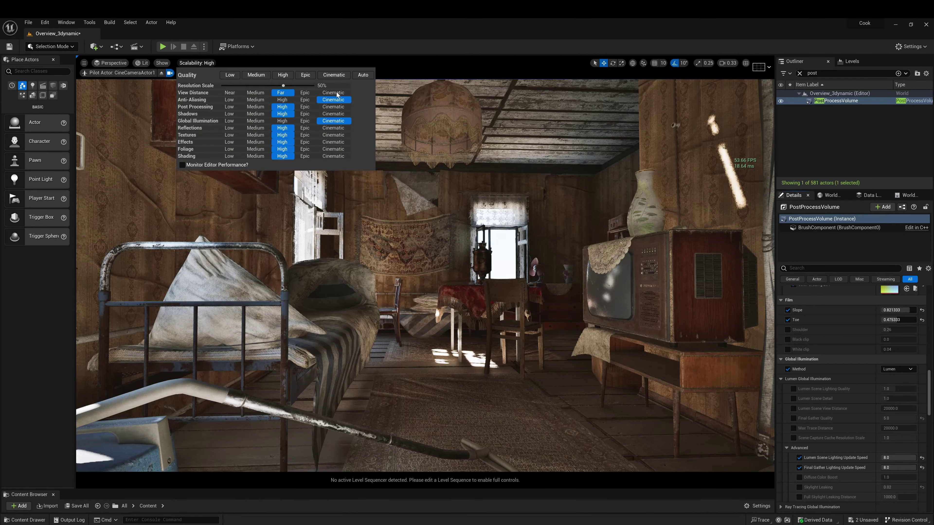
click(304, 121)
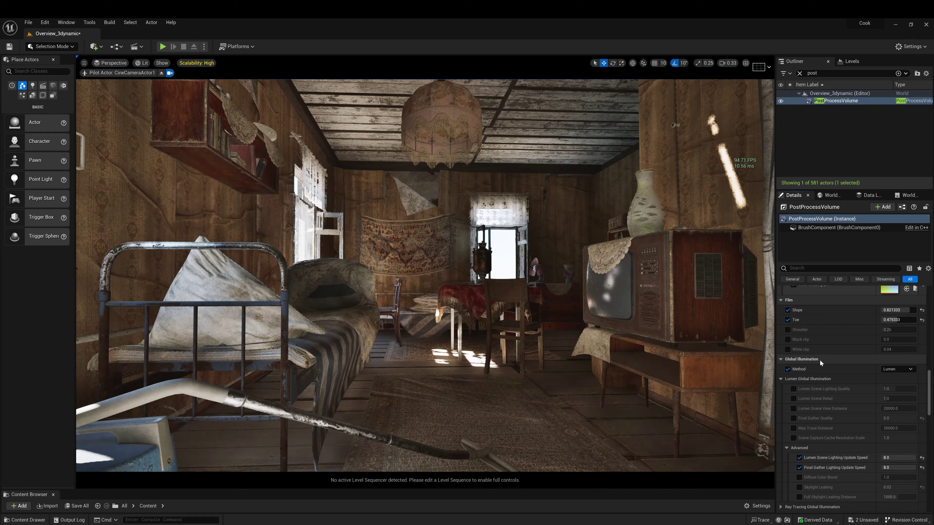
click(795, 419)
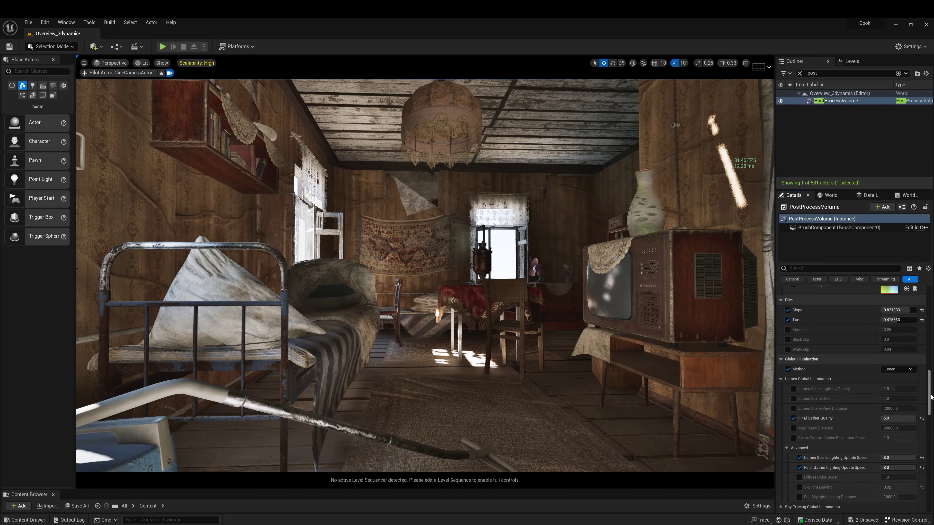
Filter the Outliner for "sun" and inspect the light settings of the SunSky actor's DirectionalLight and SkyLight components
drag(931, 395, 928, 298)
drag(820, 73, 777, 70)
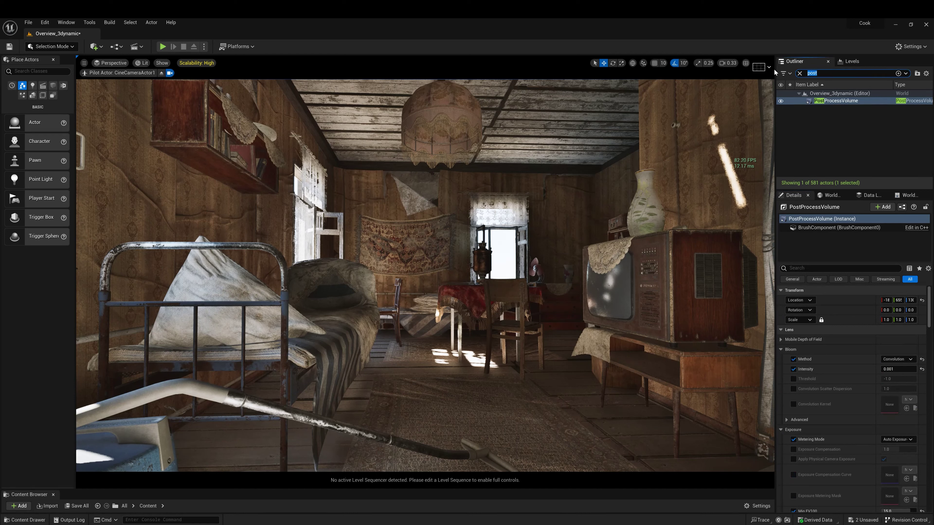
text(sun)
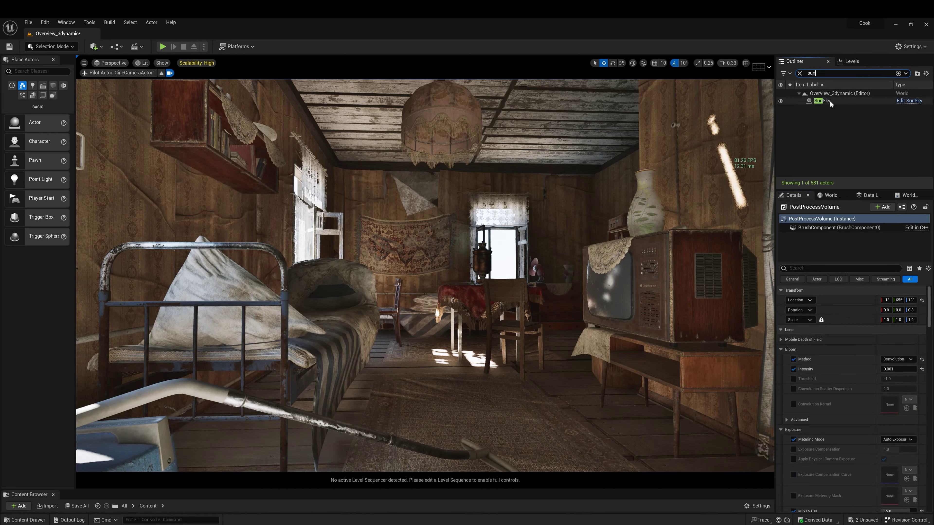
click(829, 101)
click(815, 255)
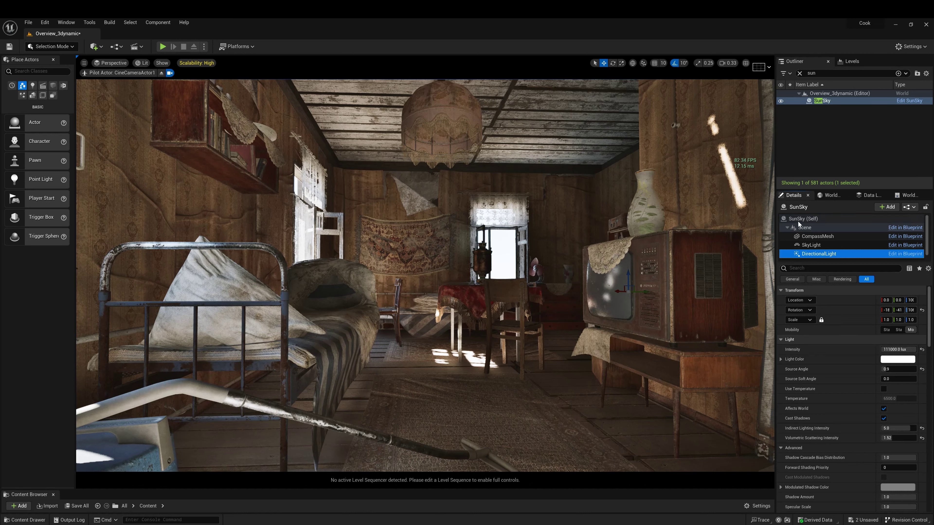
click(814, 246)
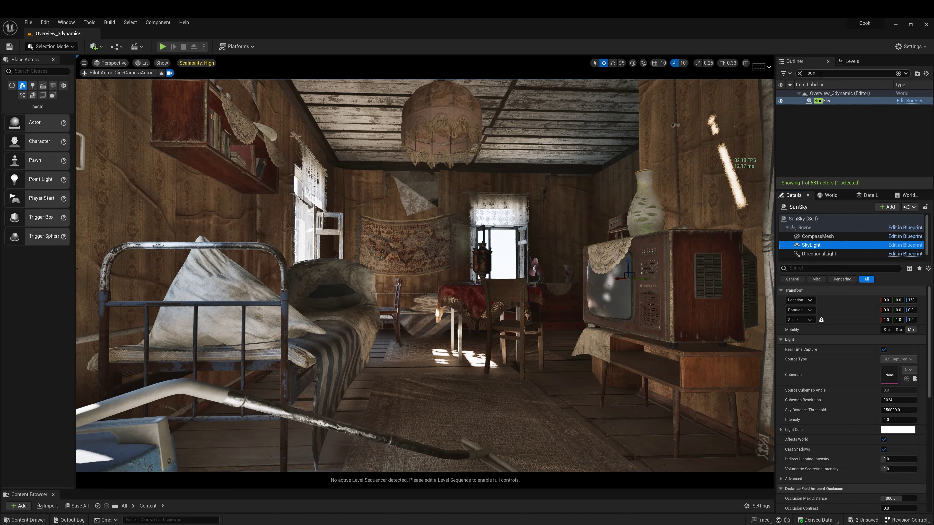
Filter the Outliner for "post", select the PostProcessVolume and review its Exposure, Camera and Local Exposure settings
click(796, 74)
text(post)
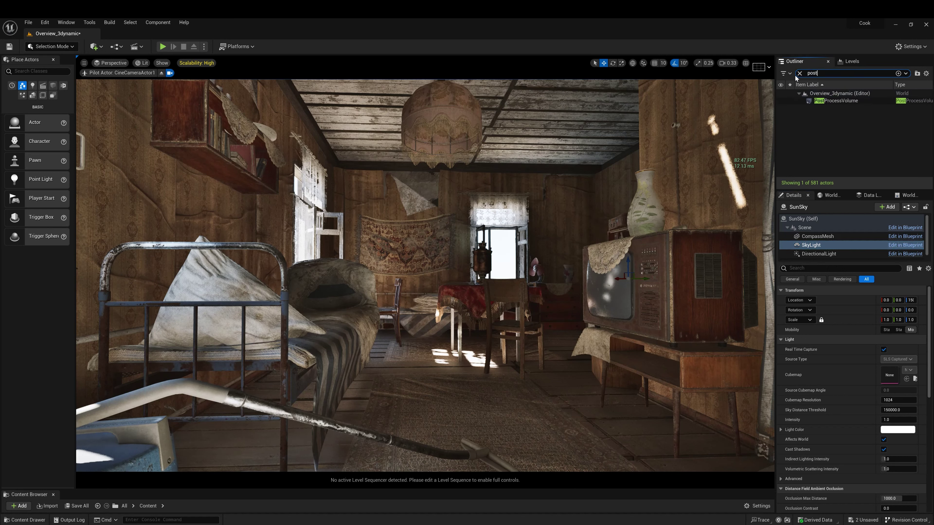
click(815, 101)
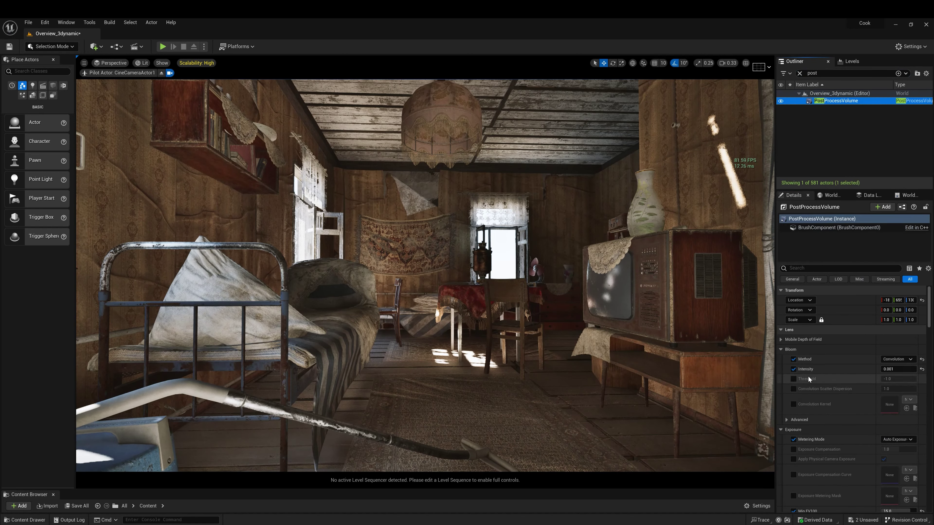
scroll(815, 435, down, 5)
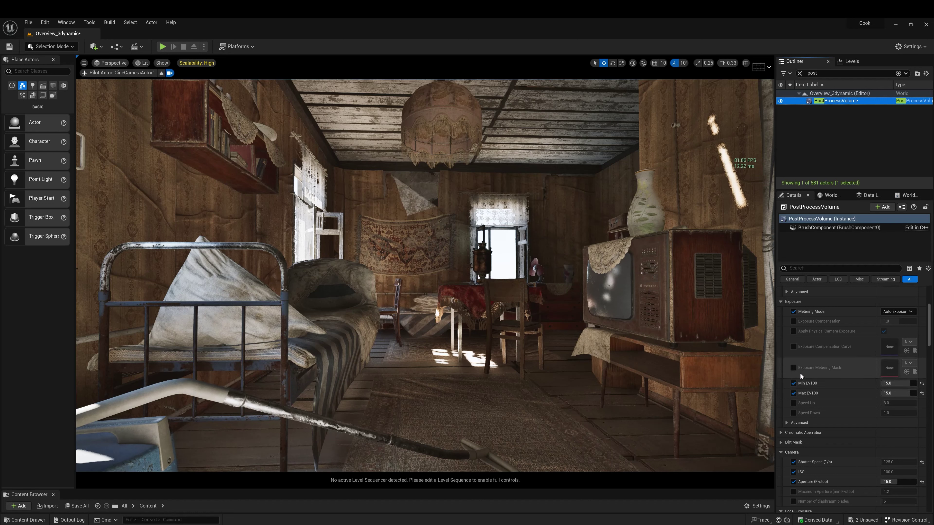
scroll(816, 368, down, 4)
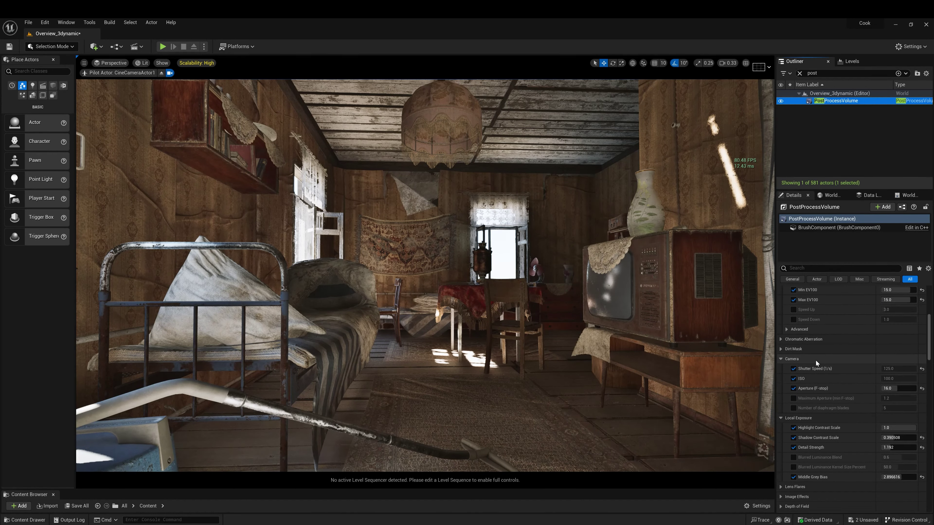
scroll(816, 361, down, 3)
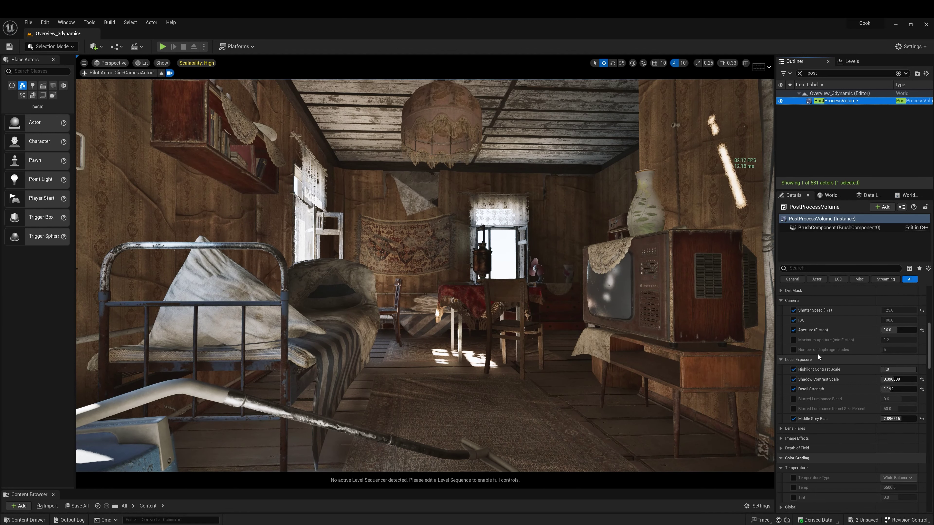
Disable the Middle Grey Bias, Detail Strength, Shadow Contrast Scale and Highlight Contrast Scale overrides under Local Exposure
click(793, 419)
click(794, 389)
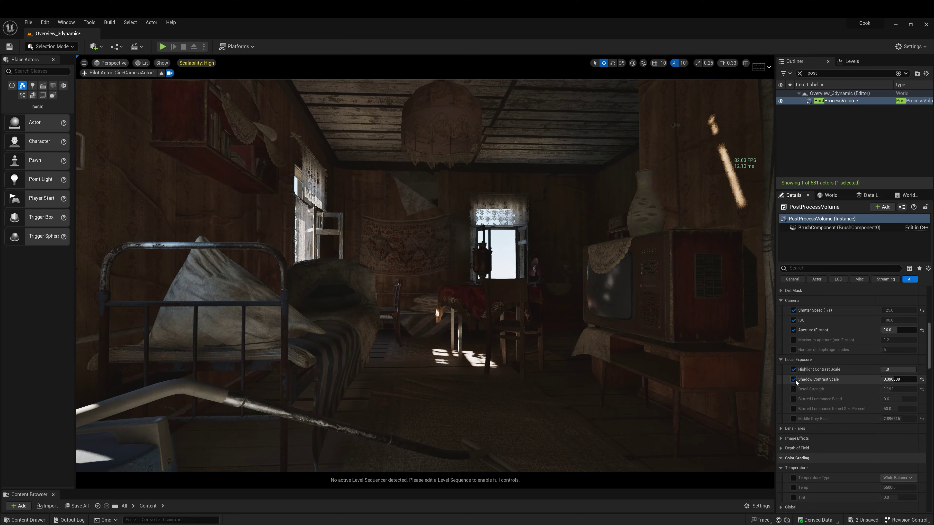
click(794, 379)
click(795, 370)
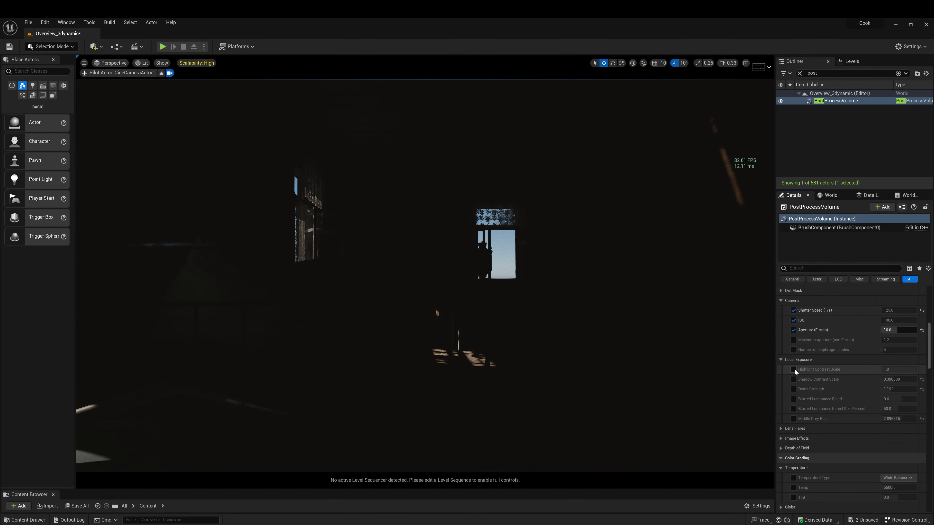
Re-enable the Local Exposure overrides for Highlight Contrast Scale, Shadow Contrast Scale, Detail Strength and Middle Grey Bias
click(794, 369)
click(793, 379)
click(793, 389)
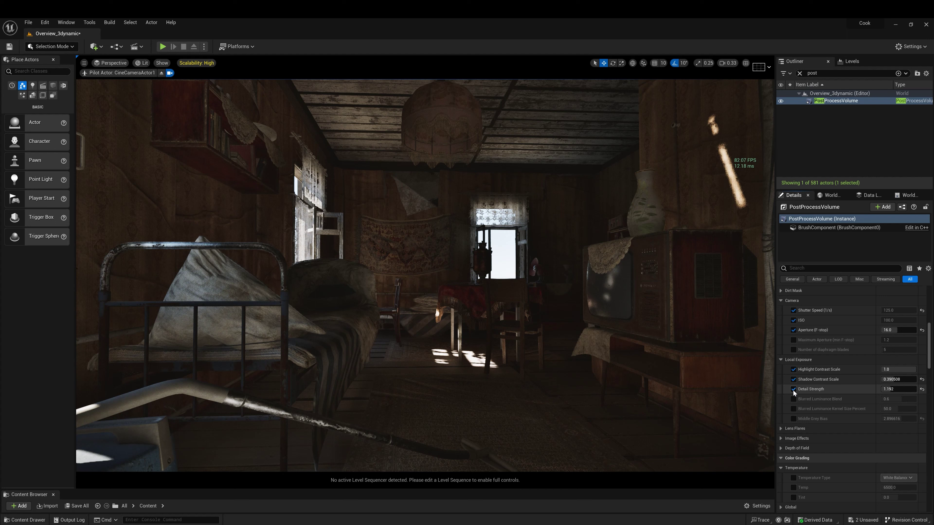
click(793, 419)
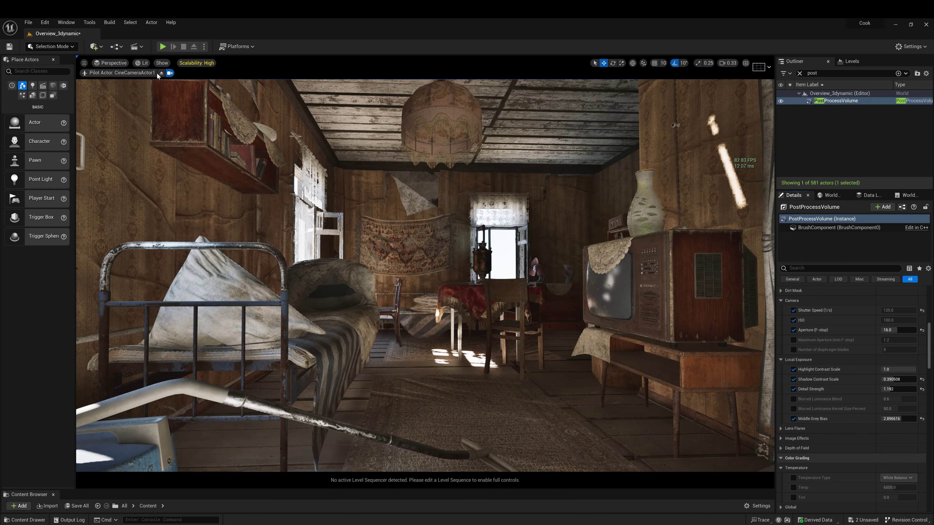
Play the level in the viewport, walk through the house to the washstand area, and end the play session
click(164, 47)
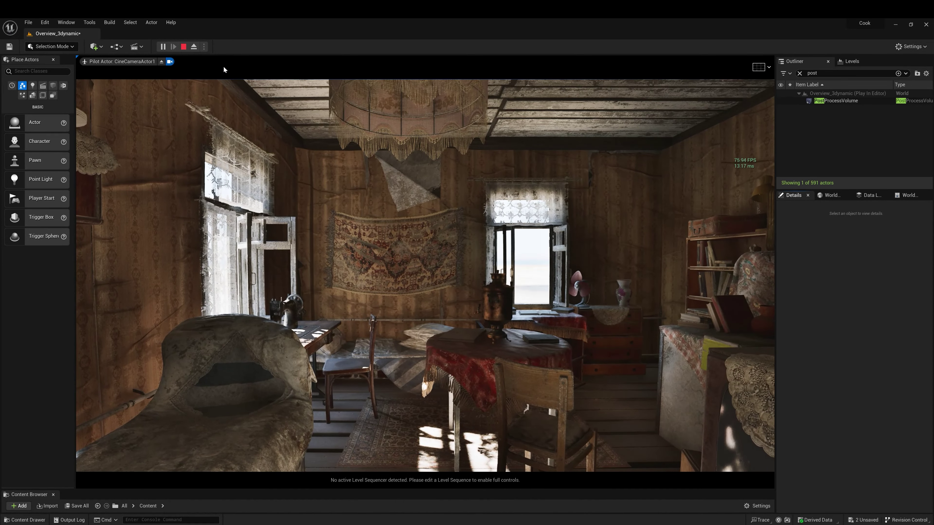
click(223, 66)
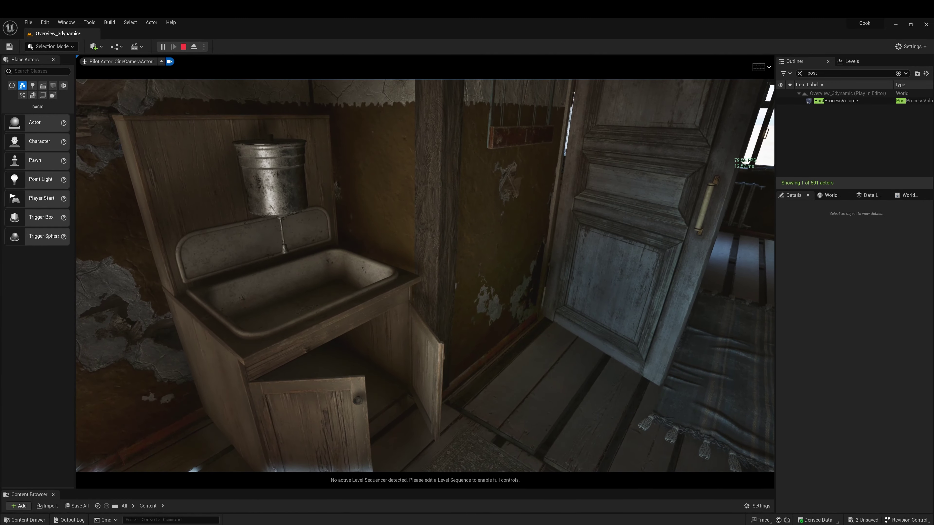
key(Escape)
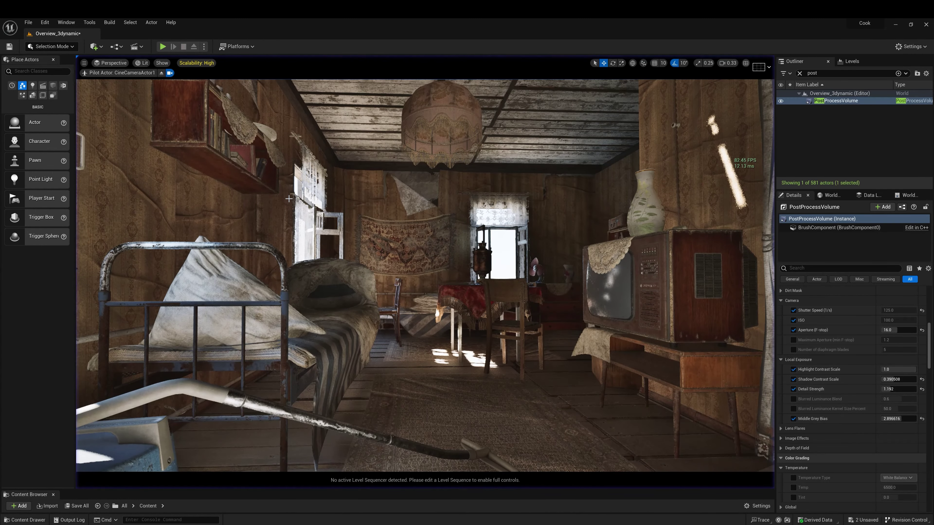
Stop piloting CineCameraActor1 and bring the free viewport camera to the washstand beside the open door
click(164, 74)
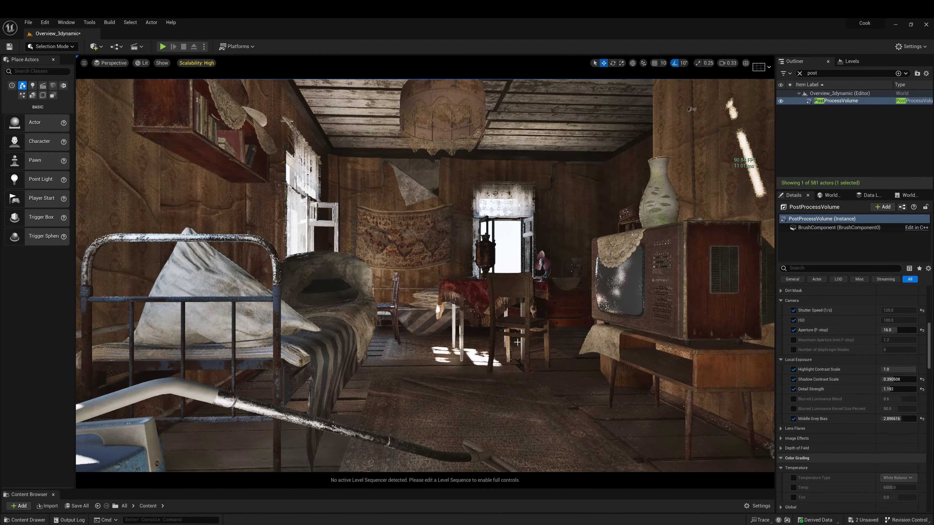
key(w)
right_drag(324, 205, 432, 228)
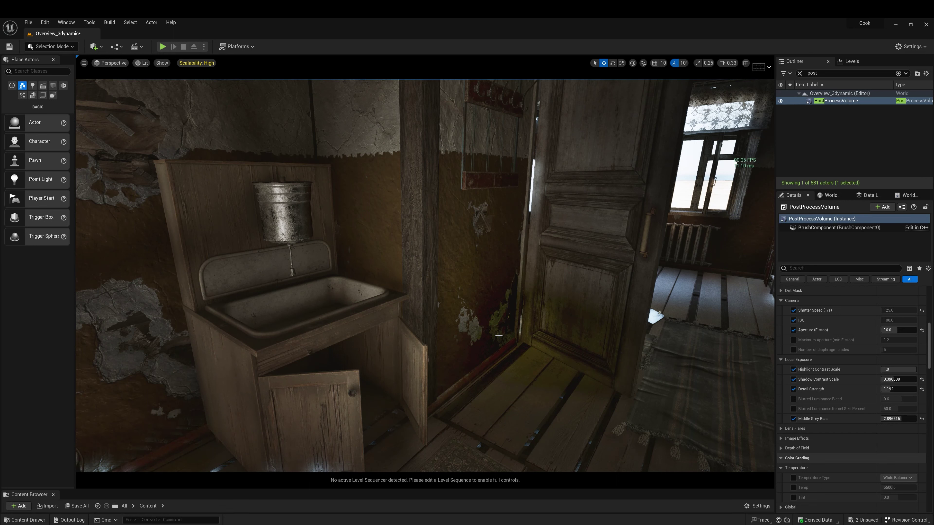
Set the Anti-Aliasing scalability to High and examine the lighting in the room with the bed and hanging wall rug
click(201, 65)
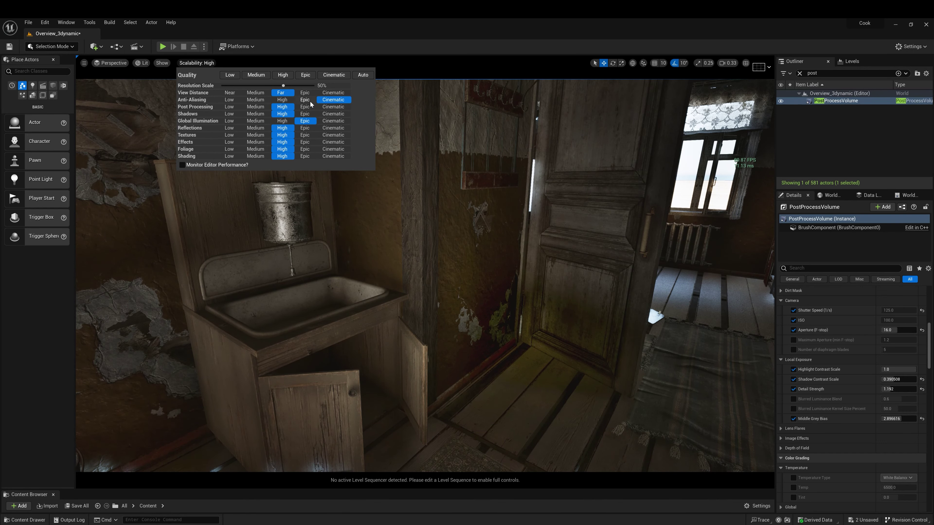
click(286, 100)
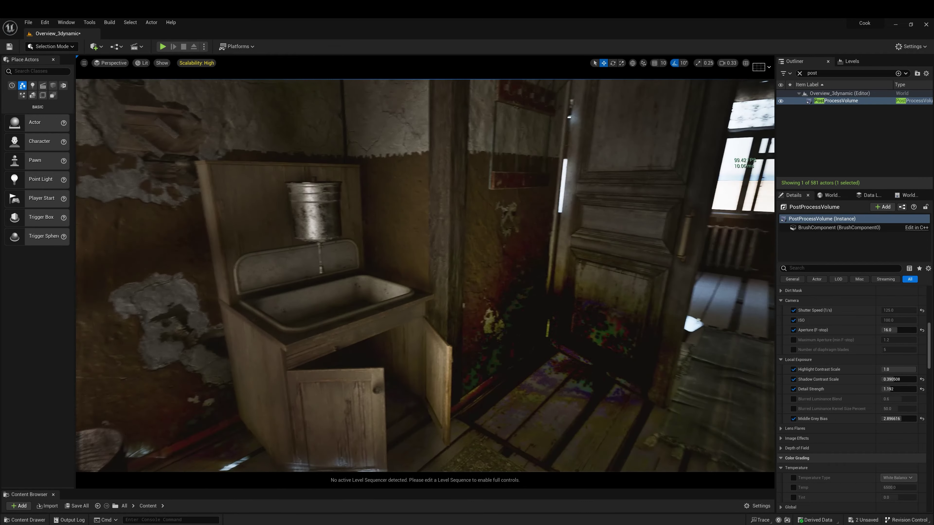
right_drag(425, 275, 486, 299)
right_drag(513, 197, 502, 190)
right_drag(479, 291, 508, 225)
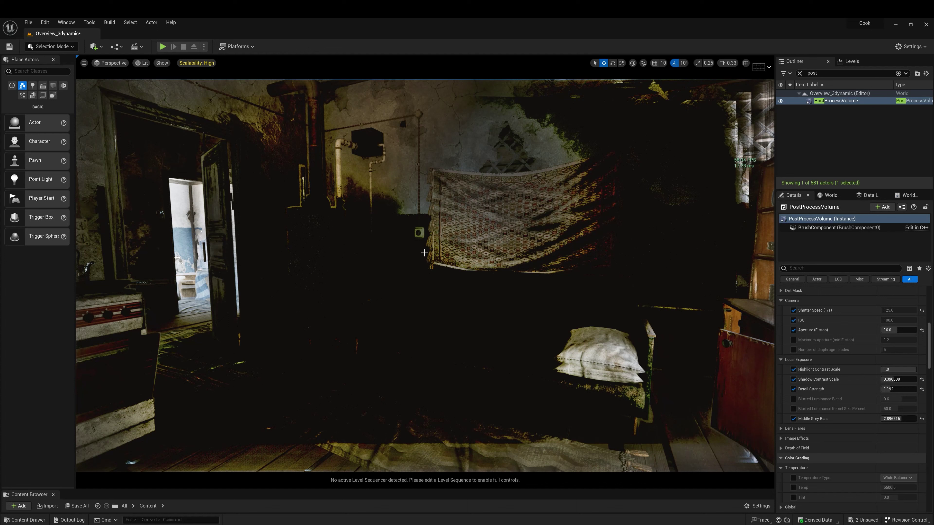
Set the Anti-Aliasing scalability to Cinematic, view the green sofa and hanging rug, and switch Anti-Aliasing to Epic for comparison
click(195, 63)
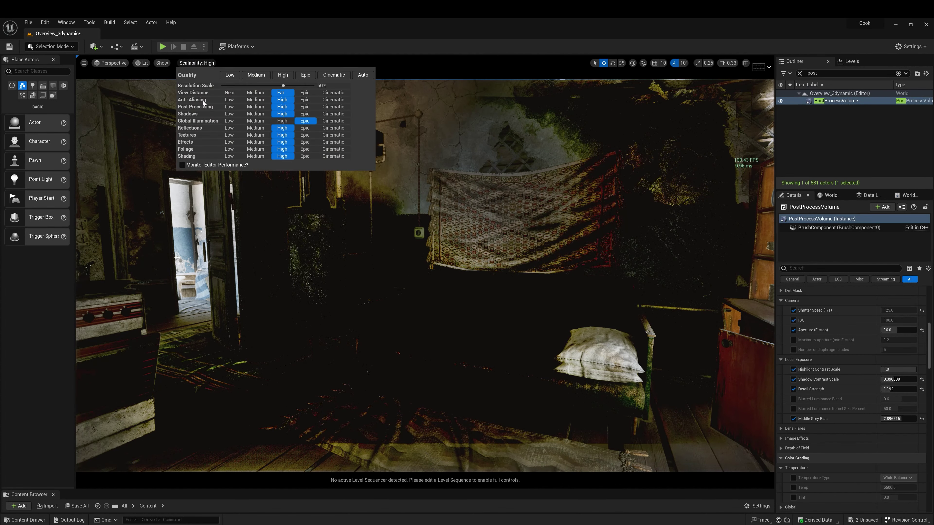
click(340, 100)
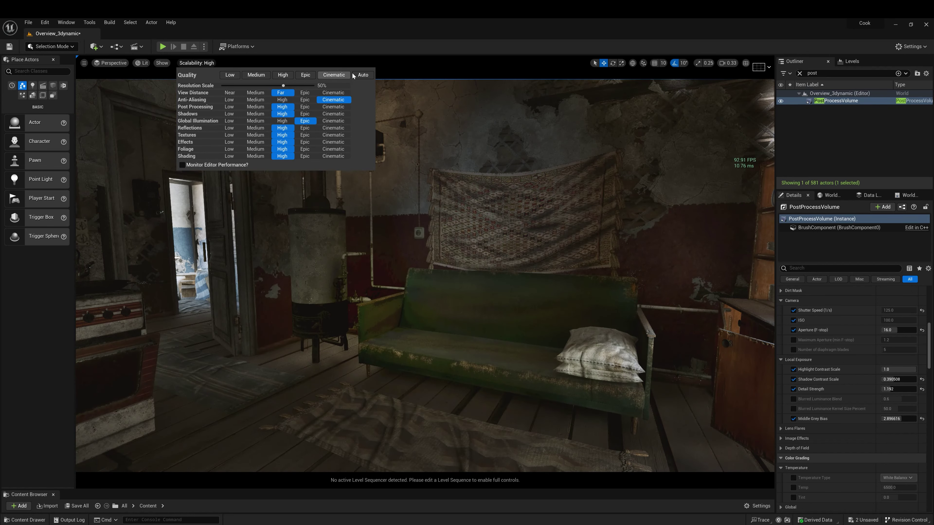
right_drag(423, 176, 443, 173)
click(201, 65)
click(309, 99)
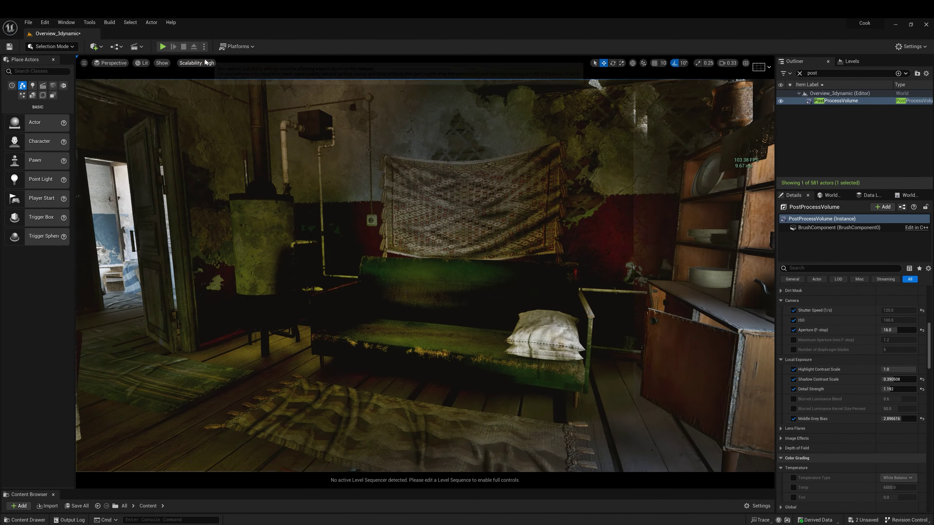
Set the Anti-Aliasing scalability to Cinematic and check the lighting around the green sofa and stove
click(197, 63)
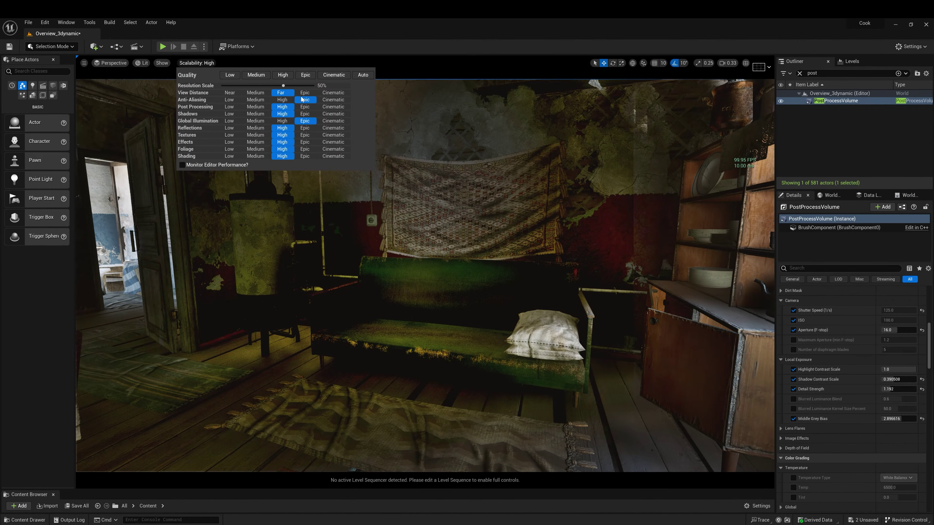
click(330, 100)
right_drag(443, 306, 408, 299)
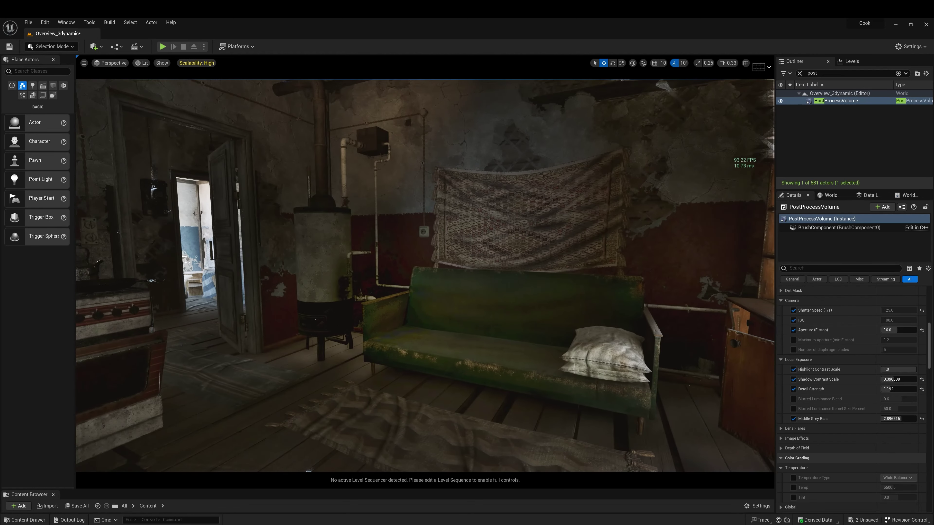
Switch the viewport to CineCameraActor1's view of the room with the iron bed and television
click(114, 65)
click(146, 147)
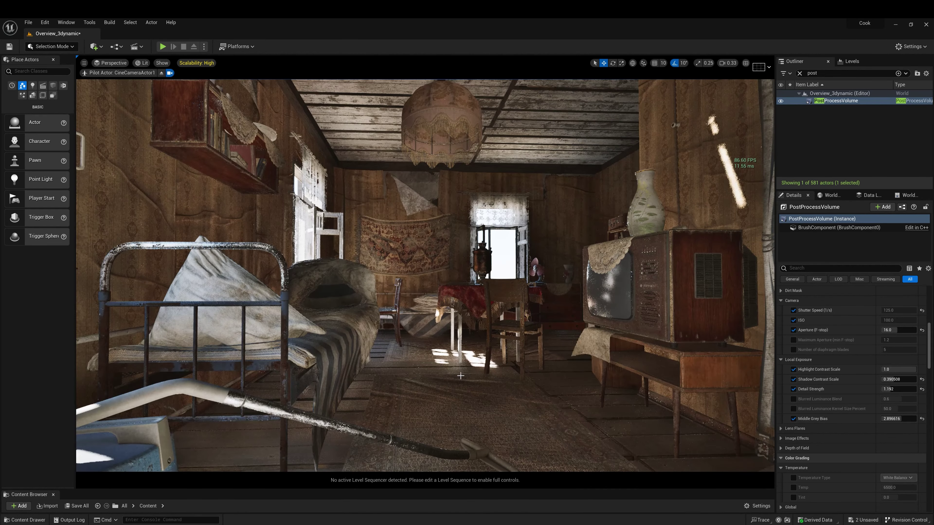
click(456, 389)
key(g)
key(g)
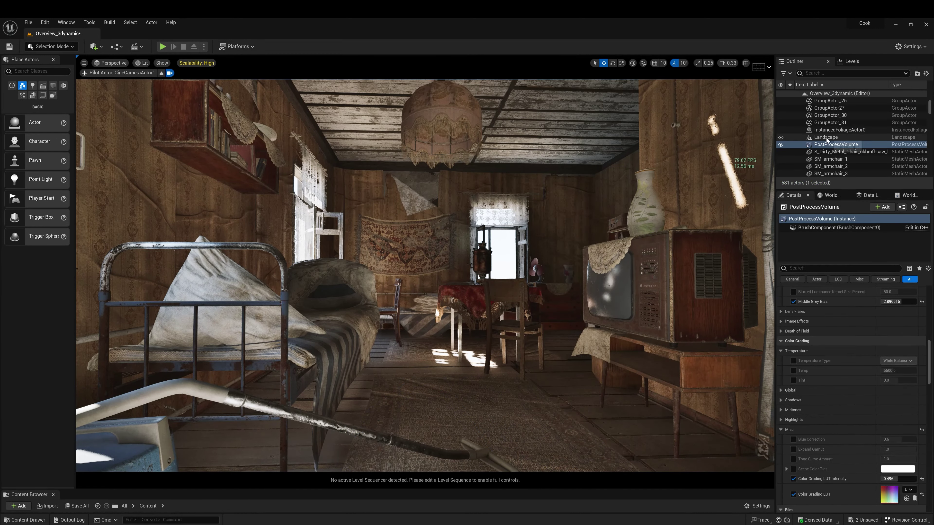
Select the PostProcessVolume and set its Global Illumination method to None
click(826, 138)
click(831, 144)
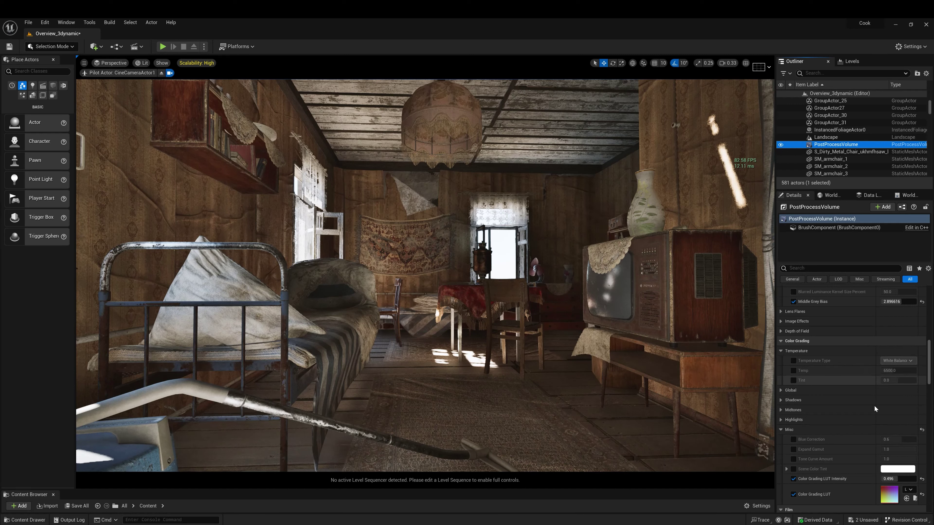
scroll(842, 399, down, 5)
scroll(842, 406, down, 2)
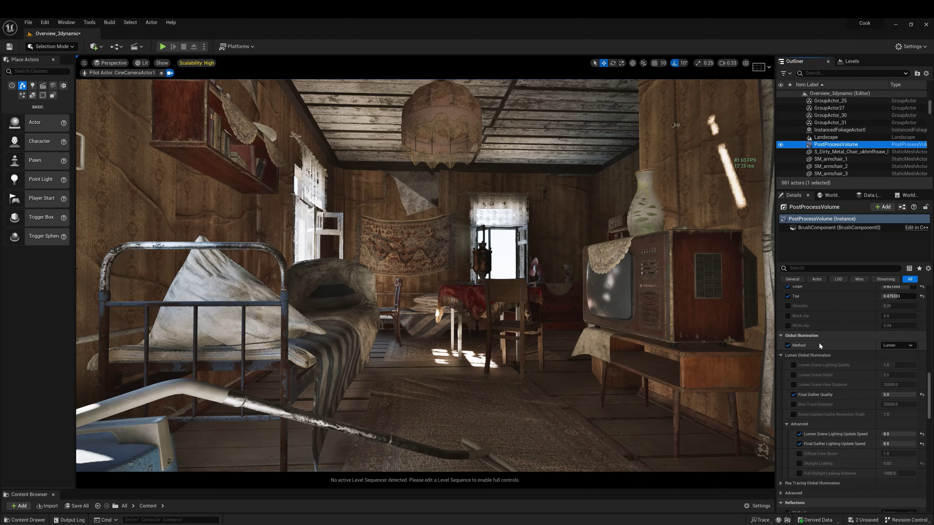
click(901, 346)
click(889, 356)
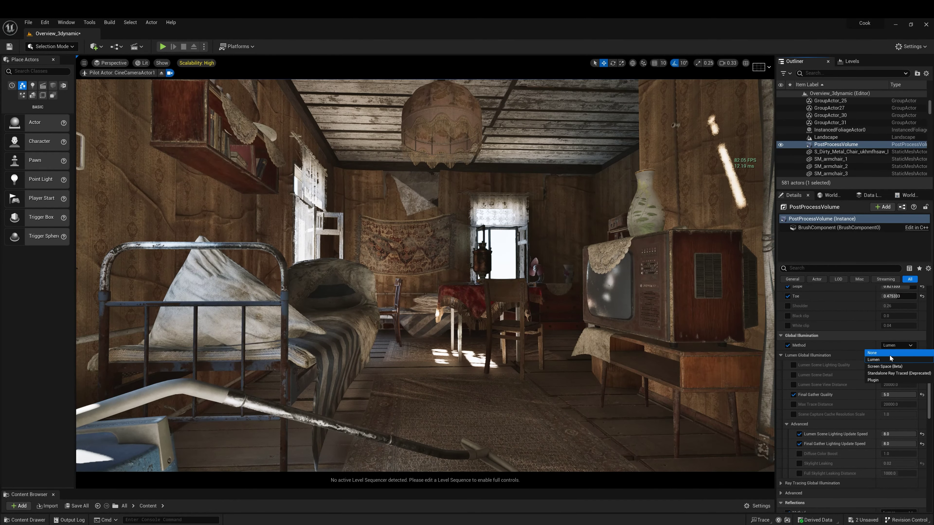
Set the Reflections method of the PostProcessVolume to None
scroll(844, 410, down, 1)
scroll(843, 410, down, 1)
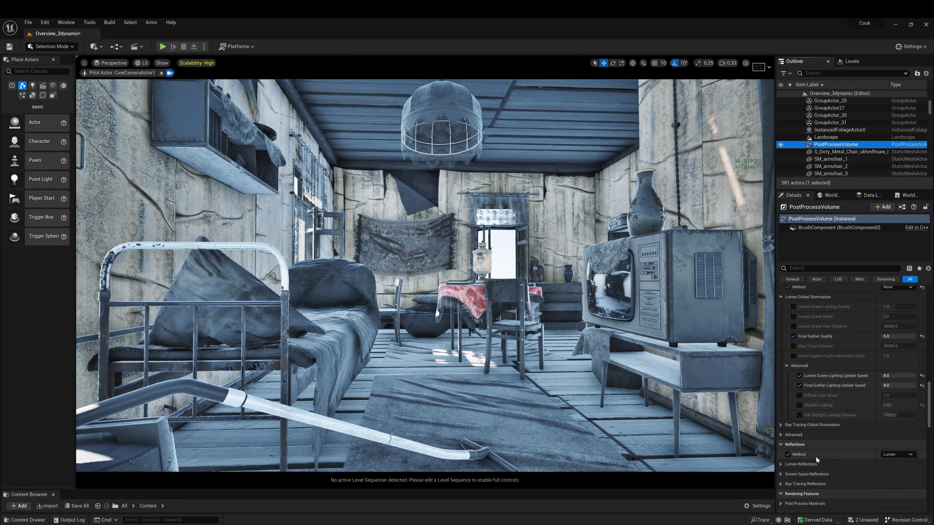
click(901, 456)
click(892, 469)
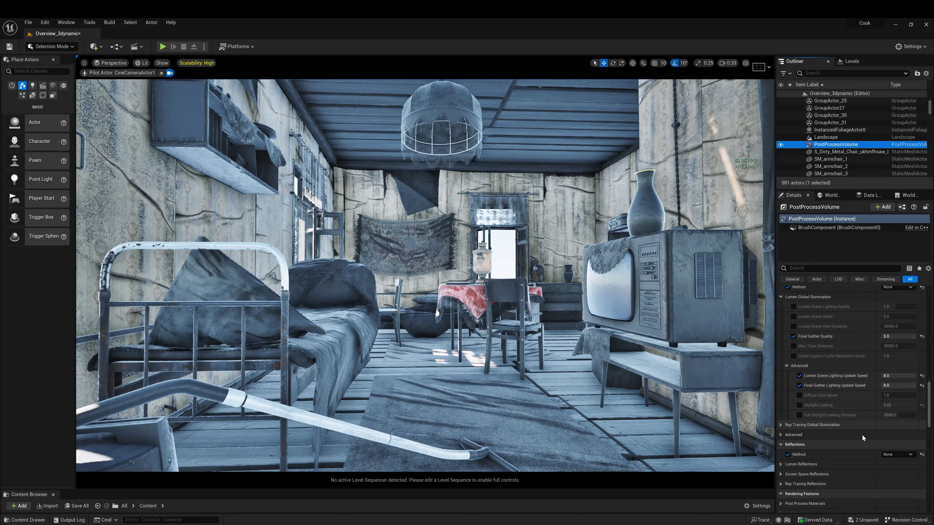
scroll(876, 428, up, 2)
scroll(876, 428, up, 3)
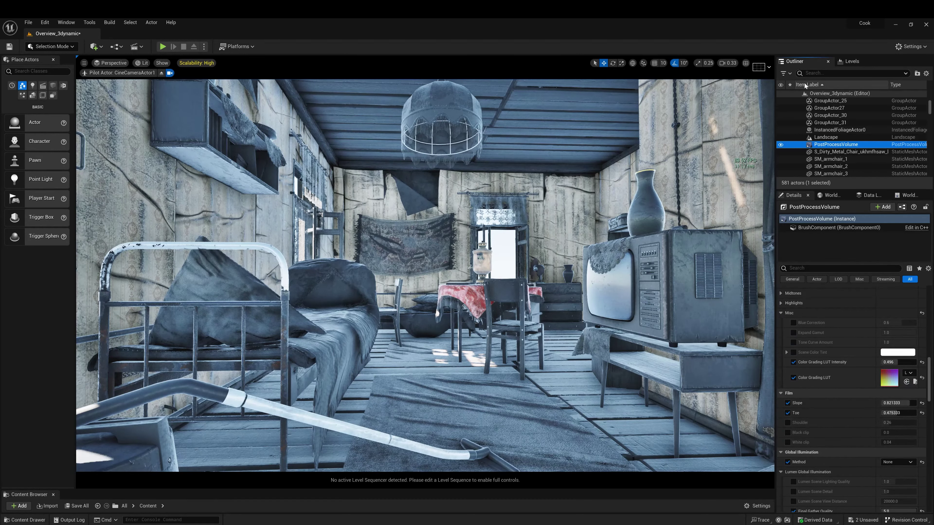
Find the SunSky actor and, on its SkyLight, disable Real Time Capture and set the Intensity to 0.01
click(805, 73)
text(sun)
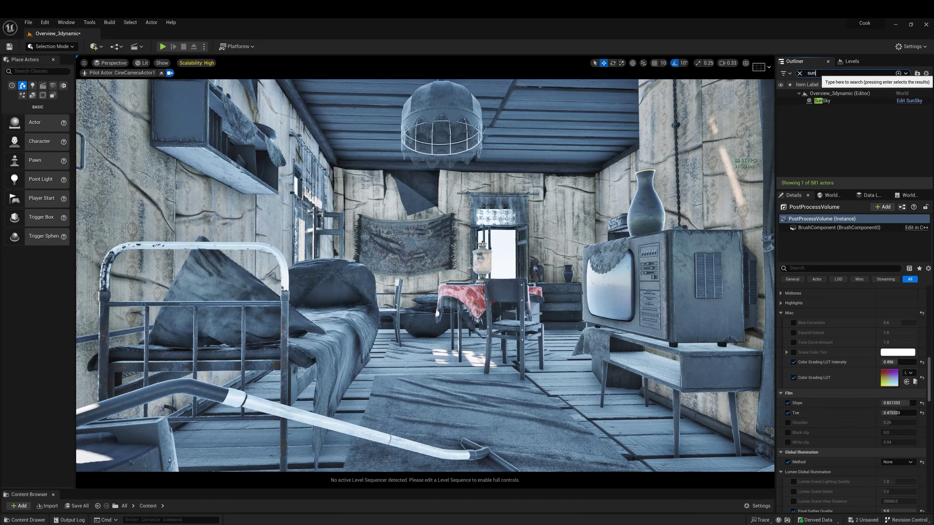
click(822, 101)
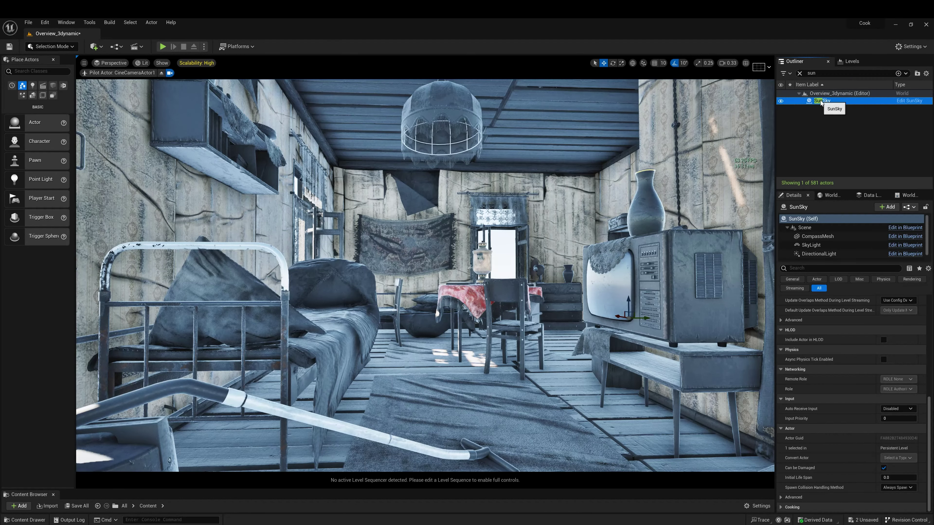
click(811, 246)
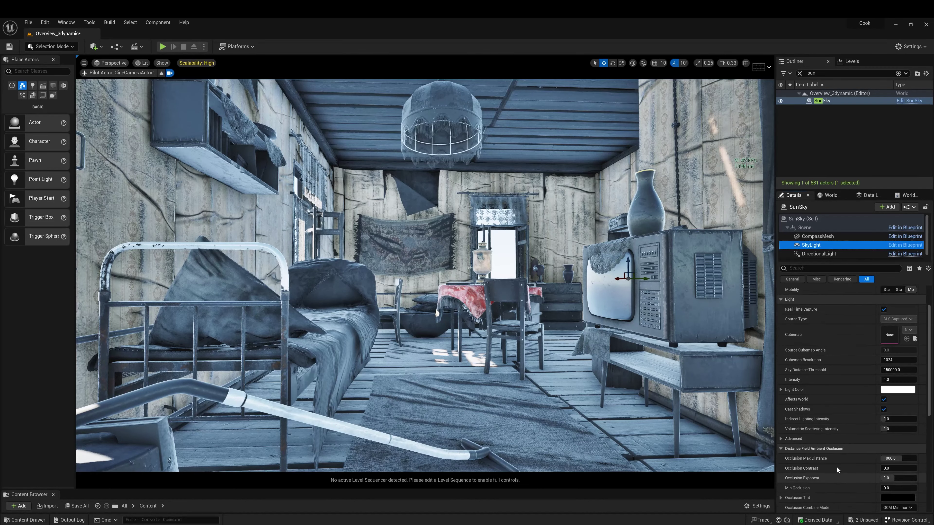
click(884, 350)
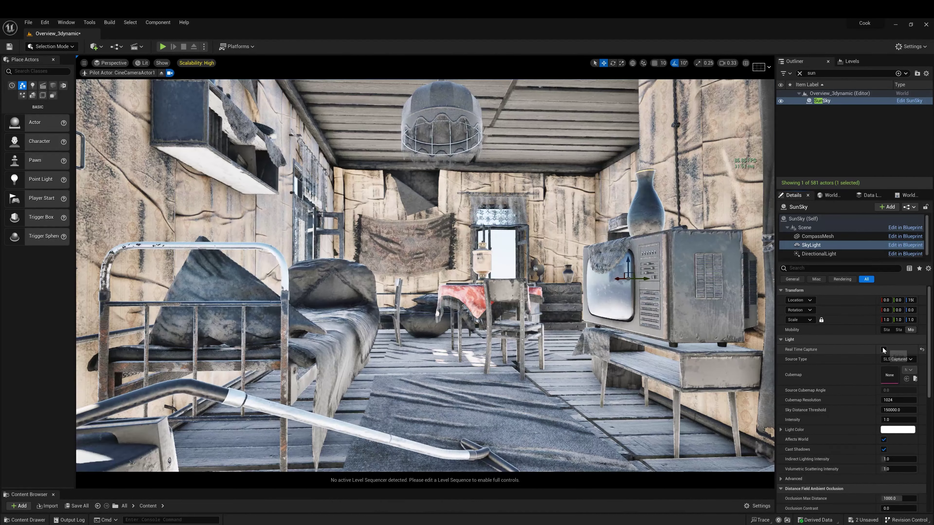
click(890, 420)
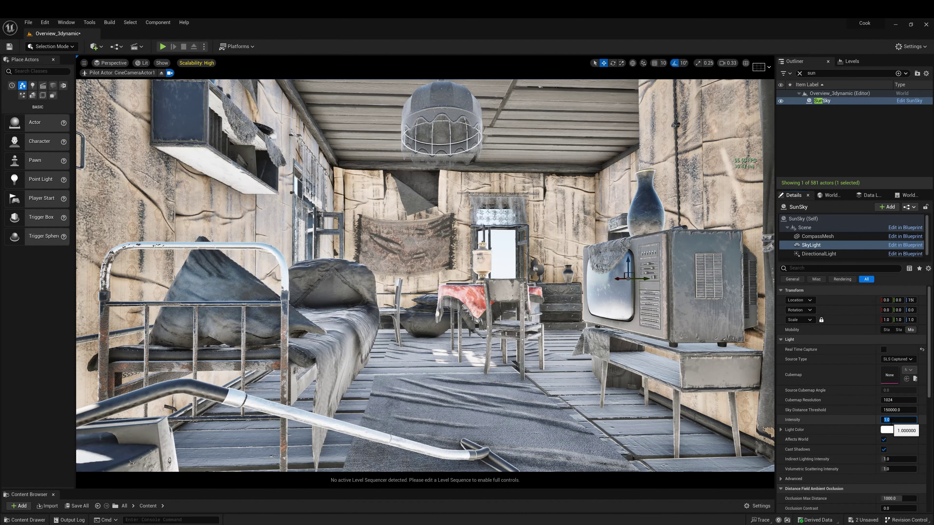
key(Return)
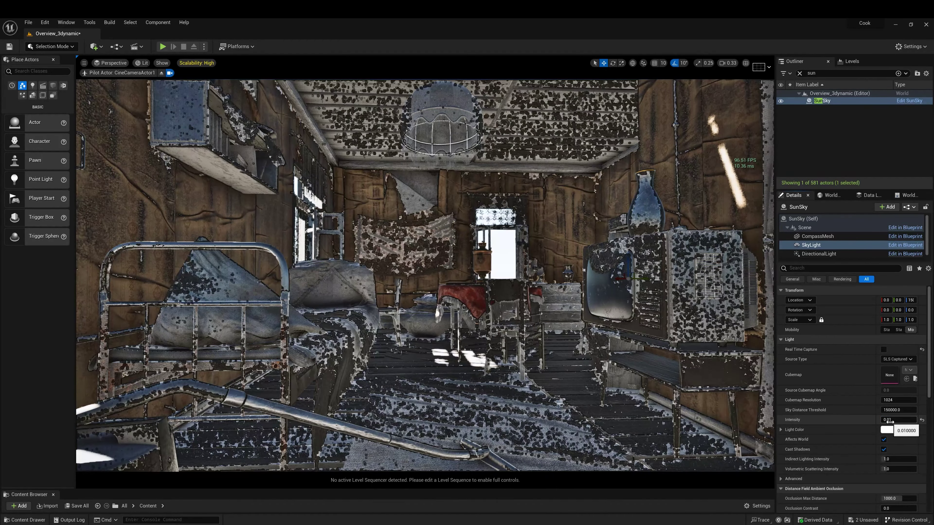
Turn the SkyLight's Real Time Capture on and off again to compare the frame rate
click(823, 73)
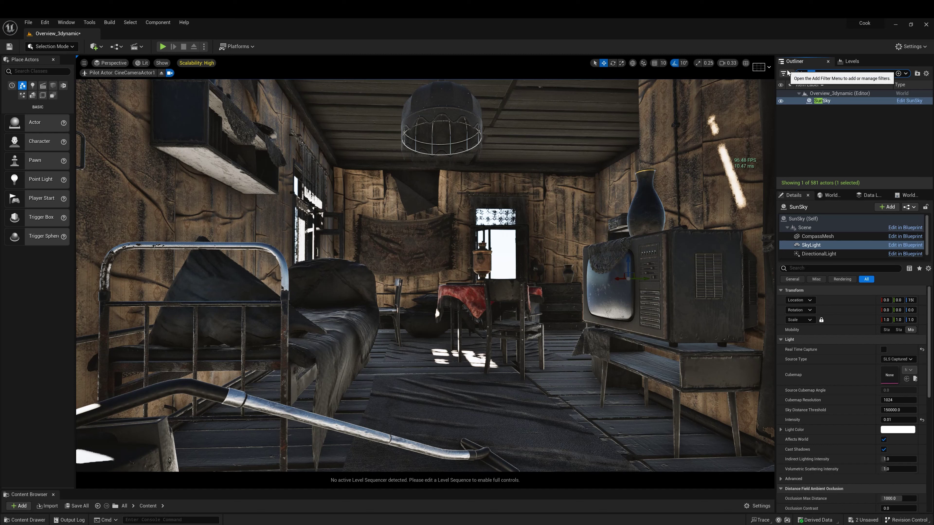
click(883, 349)
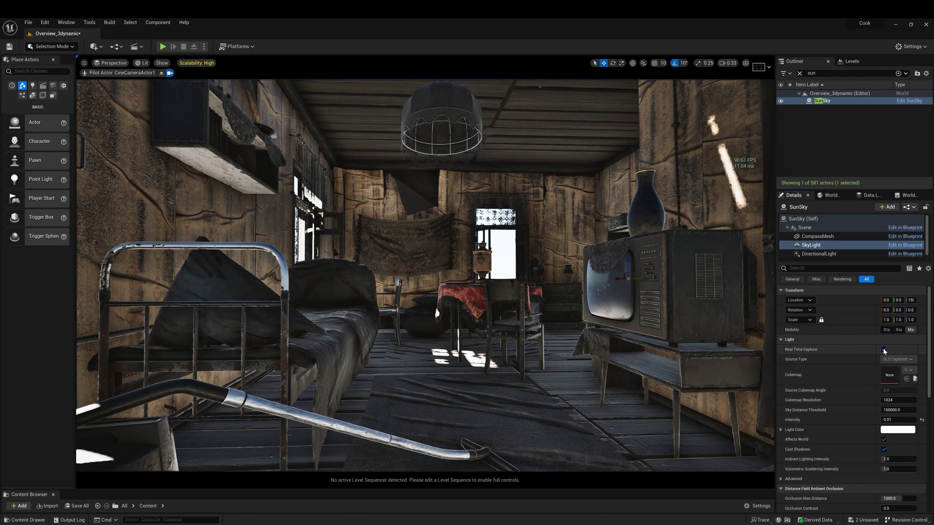
click(883, 349)
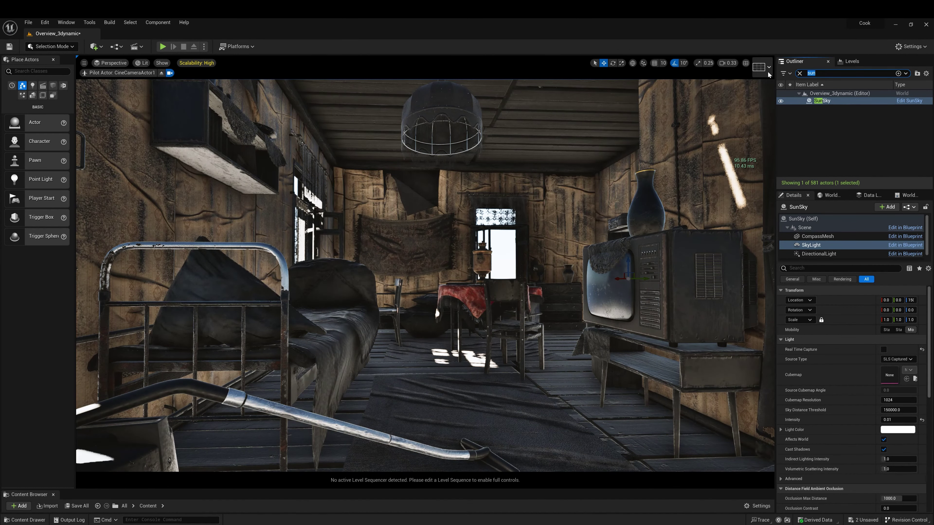
Filter the actors by "light", disable Actor Hidden In Game on the point light and three rect lights, and show the Lighting folder
text(light)
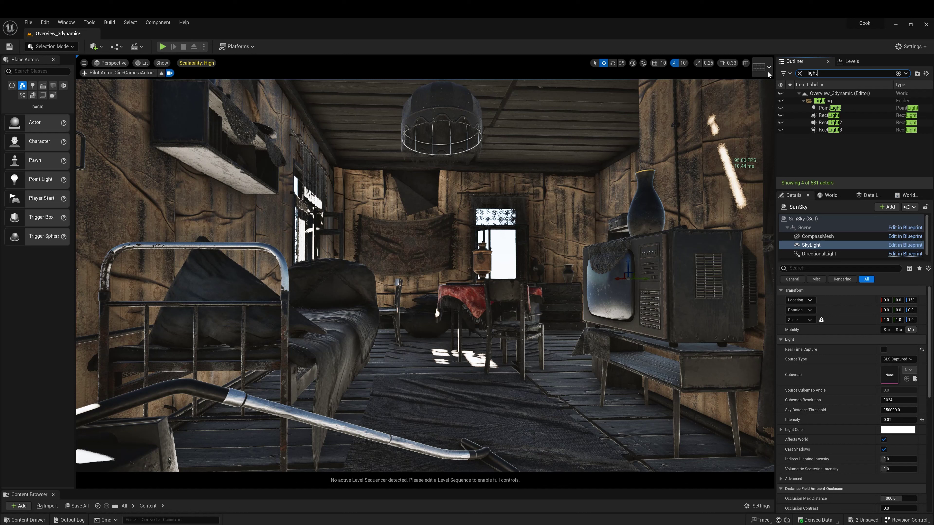
click(828, 107)
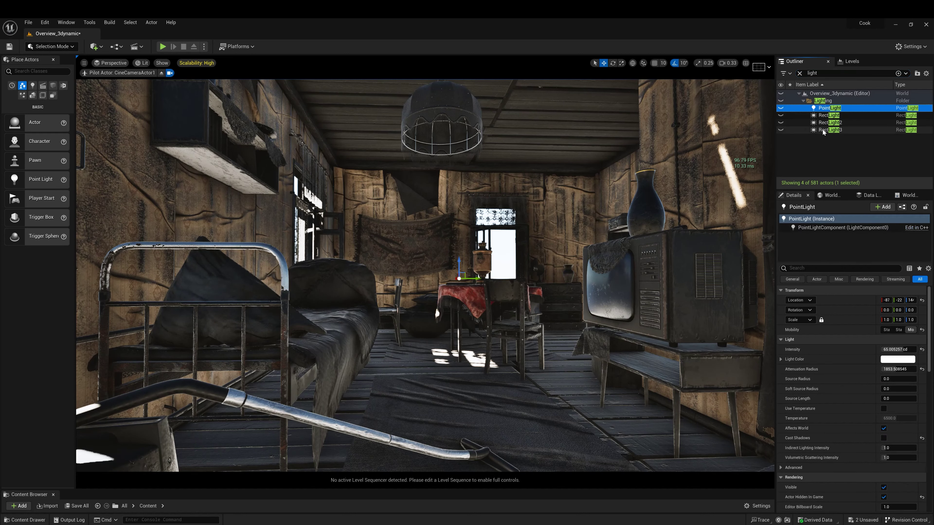
shift+click(823, 130)
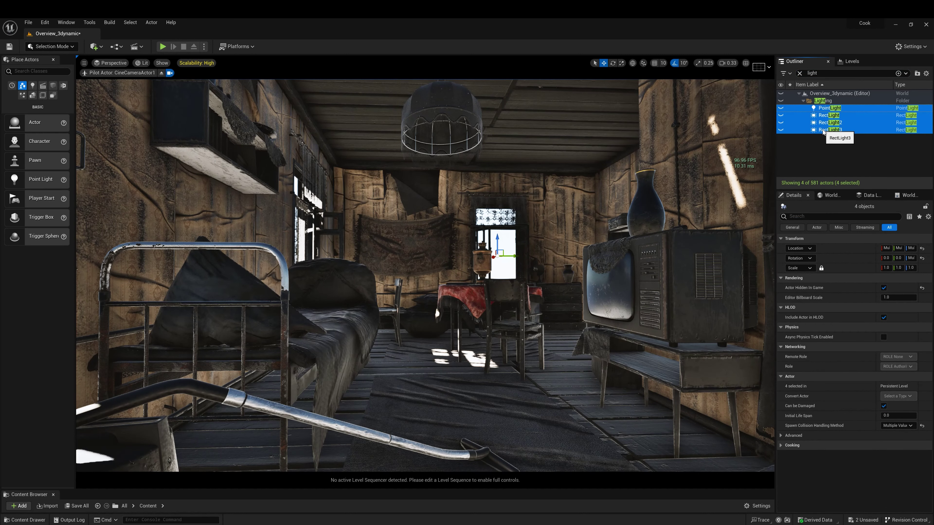
click(884, 288)
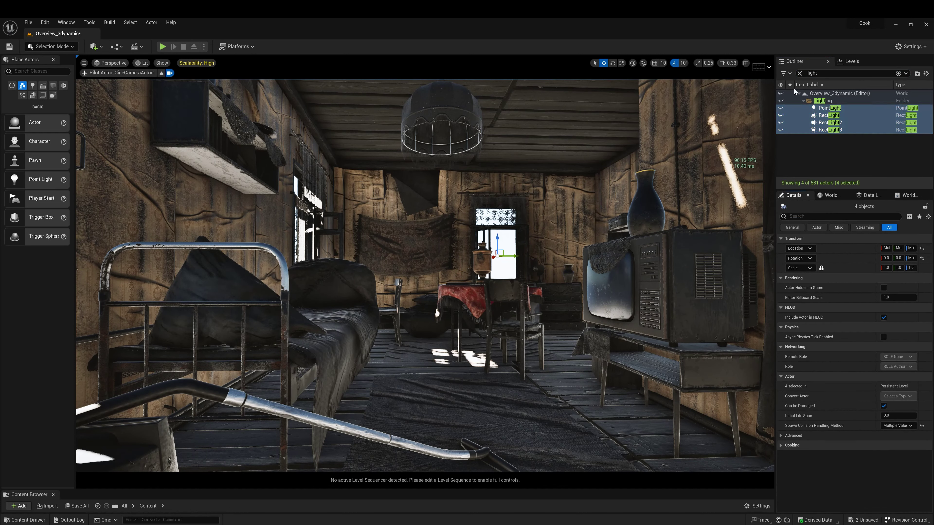
click(781, 102)
click(461, 407)
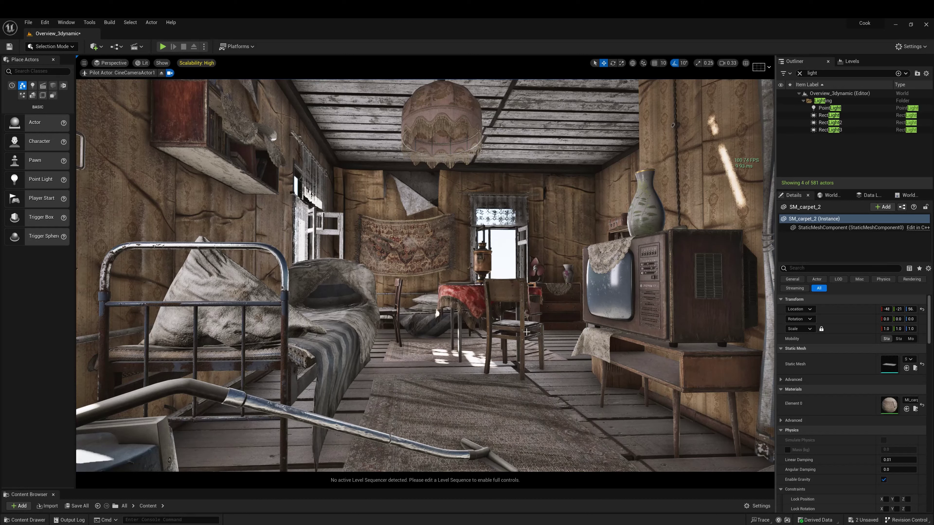
Select the three rect lights, stop piloting CineCameraActor1, and focus the free viewport camera on them
click(829, 108)
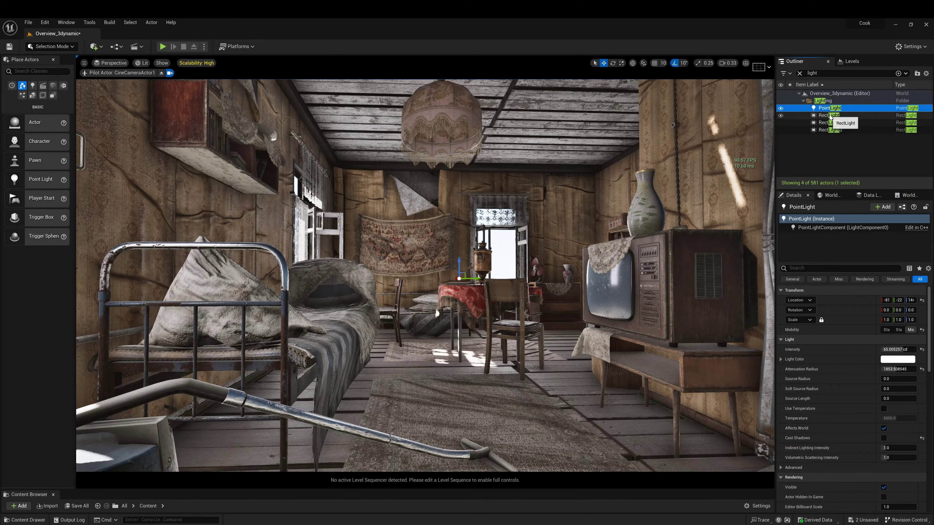
click(830, 116)
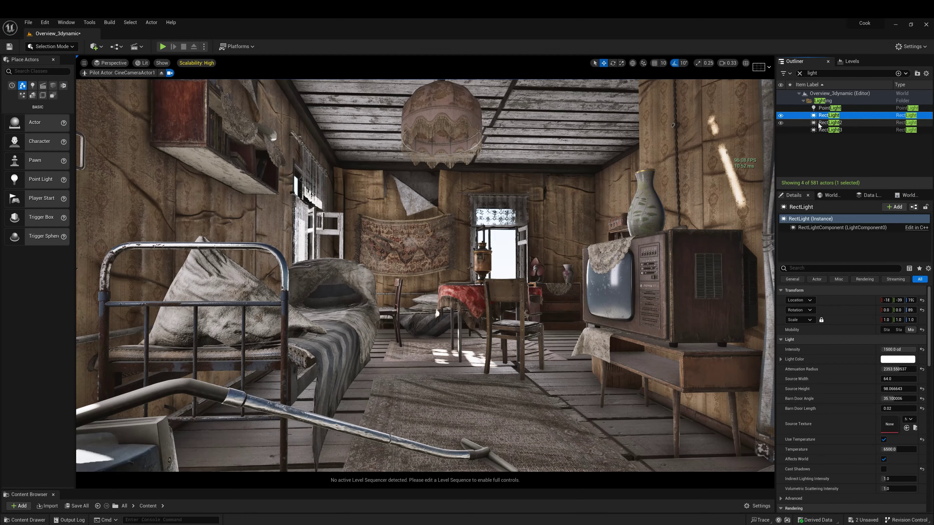
ctrl+click(826, 123)
ctrl+click(827, 130)
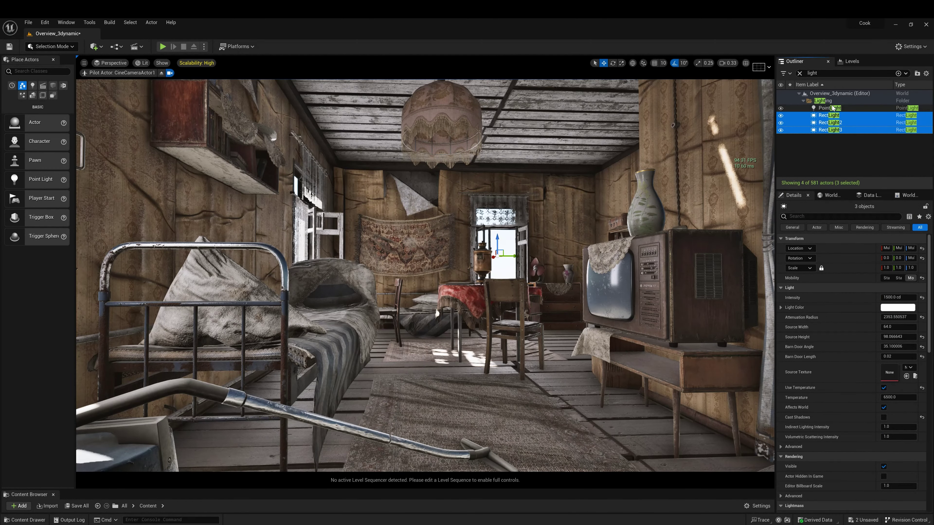
click(161, 73)
key(f)
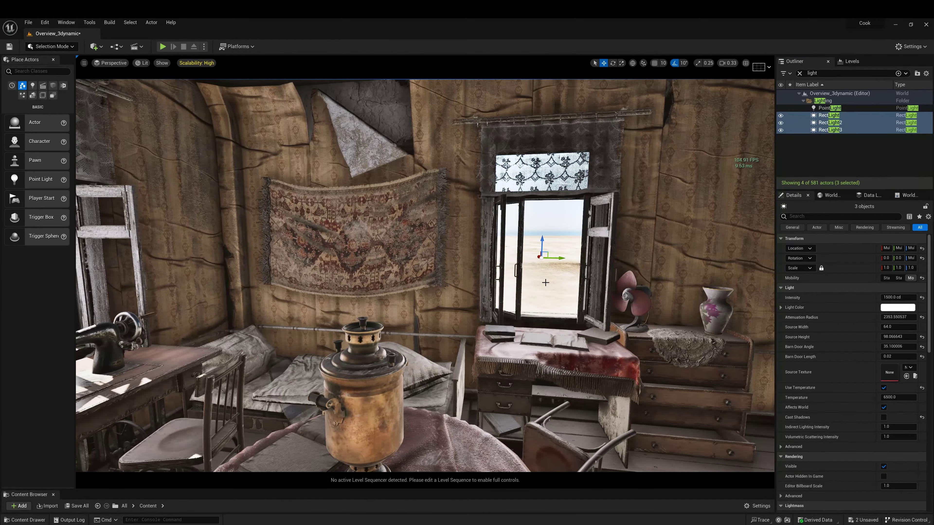
Show the editor icons and move through the room, selecting RectLight3 and RectLight to examine their placement at the windows
key(g)
click(551, 269)
right_drag(551, 268, 441, 268)
key(d)
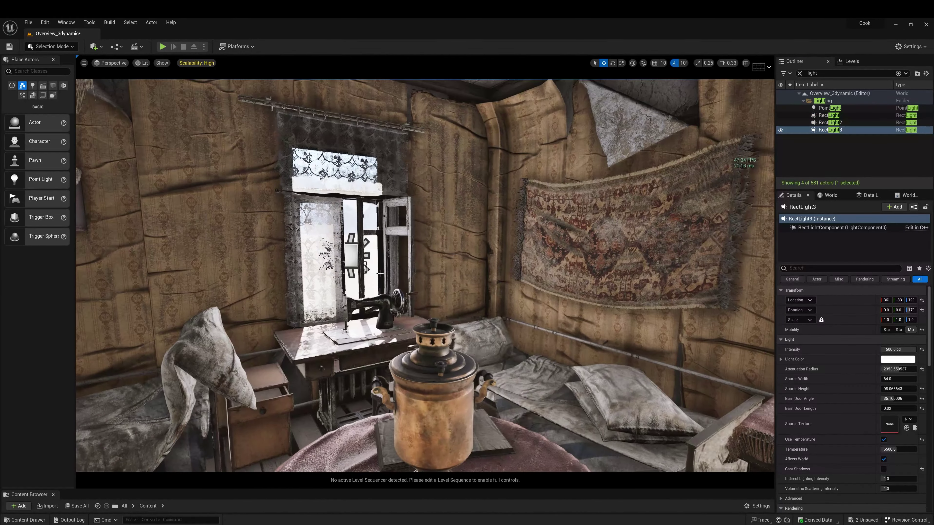
click(362, 262)
right_drag(362, 261, 228, 269)
key(a)
click(311, 251)
right_drag(311, 251, 372, 258)
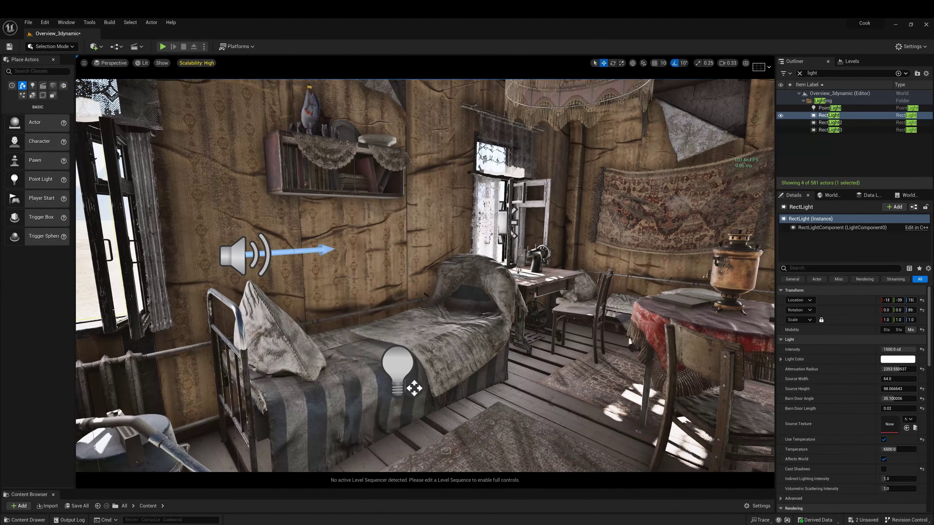
Add RectLight2 and RectLight3 at the other windows to the selection and view all three rect lights together
ctrl+click(504, 221)
key(f)
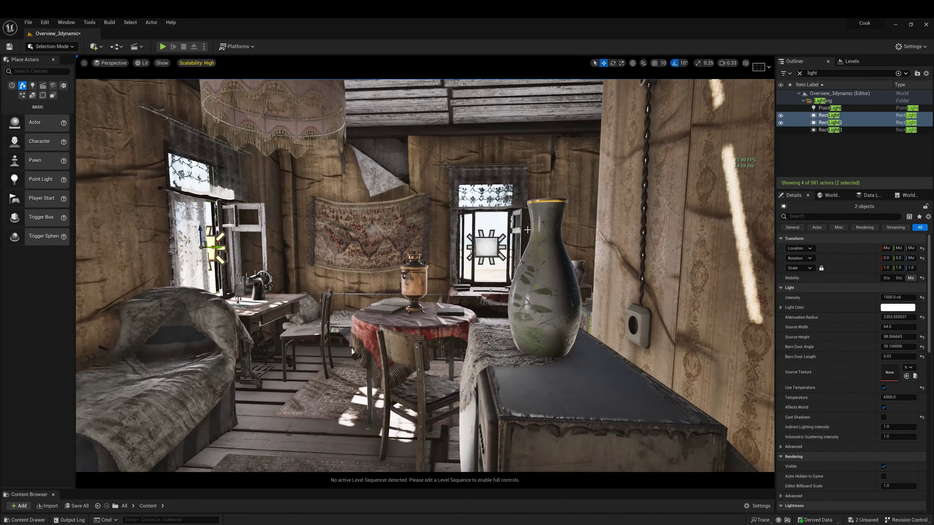
ctrl+click(491, 247)
key(f)
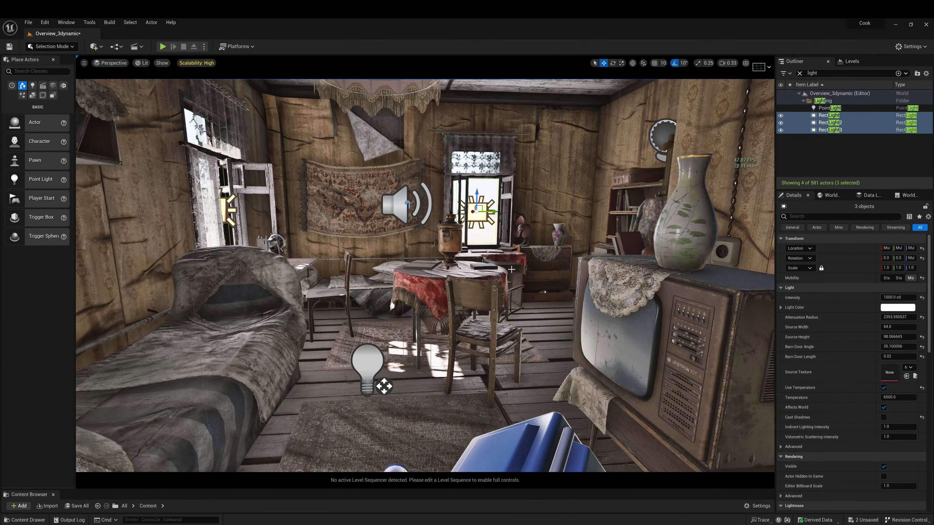
Select the point light in the middle of the room, and hide and reshow it to compare its fill lighting
key(s)
right_drag(512, 270, 462, 277)
click(462, 277)
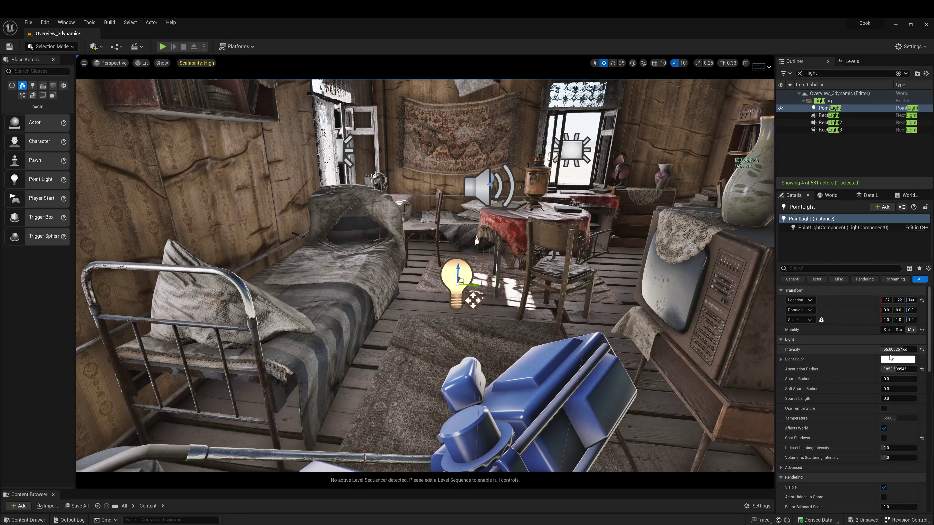
click(780, 108)
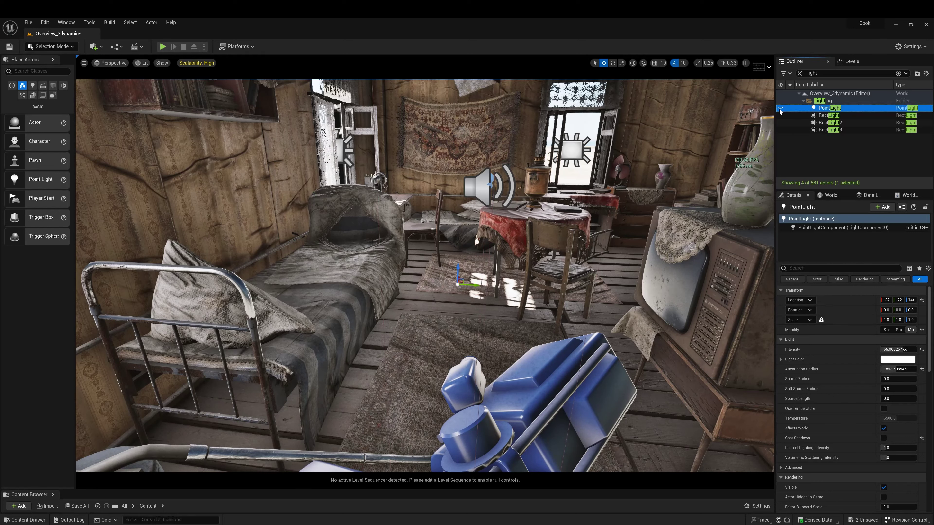
click(780, 109)
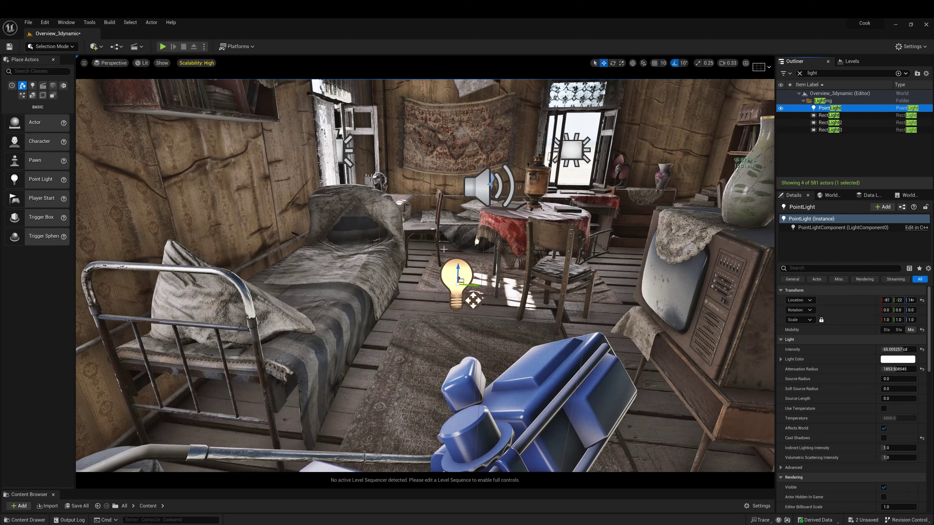
right_drag(468, 318, 491, 302)
Filter the actors by "ref", focus on the sphere reflection capture, build the reflection captures, and view the room without editor icons
double_click(829, 72)
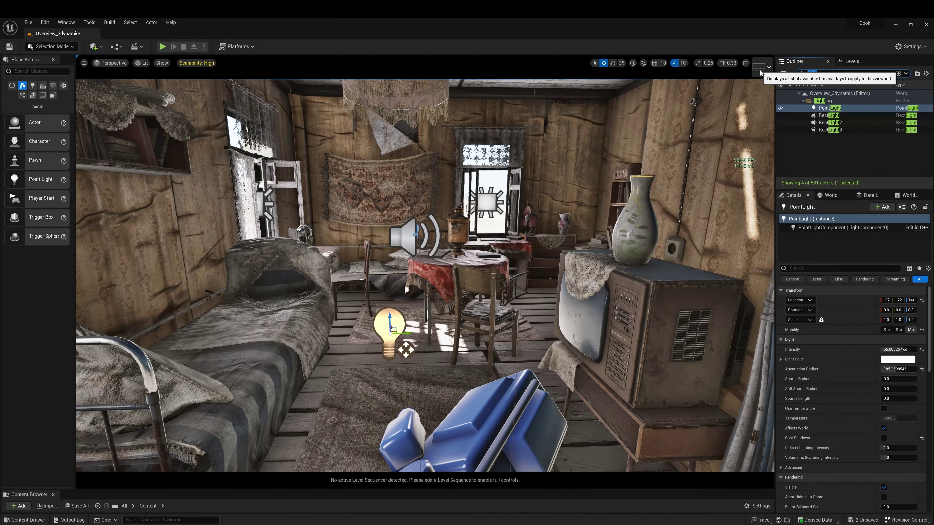
text(ref)
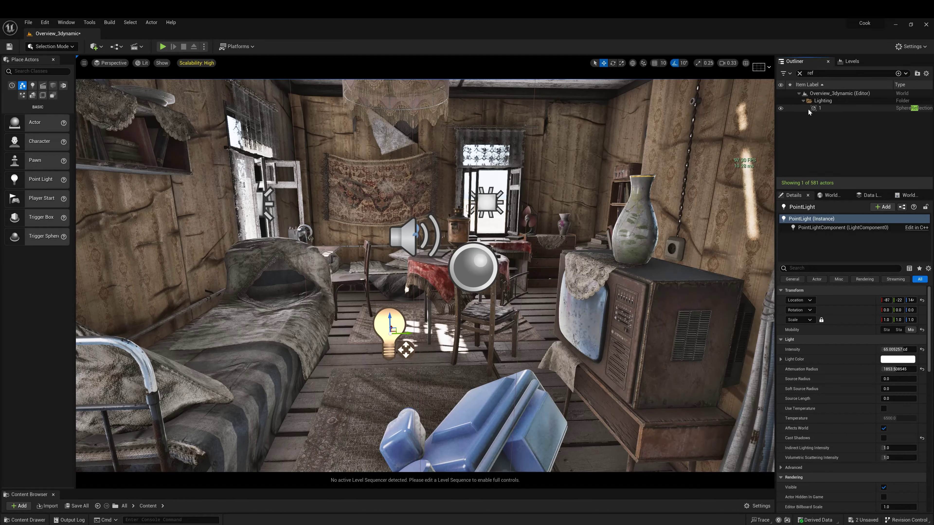
double_click(820, 108)
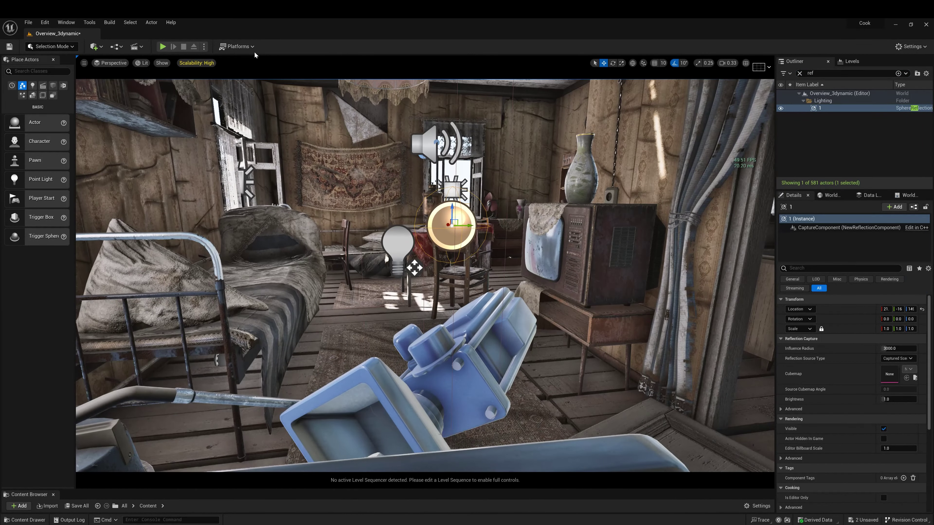
click(110, 22)
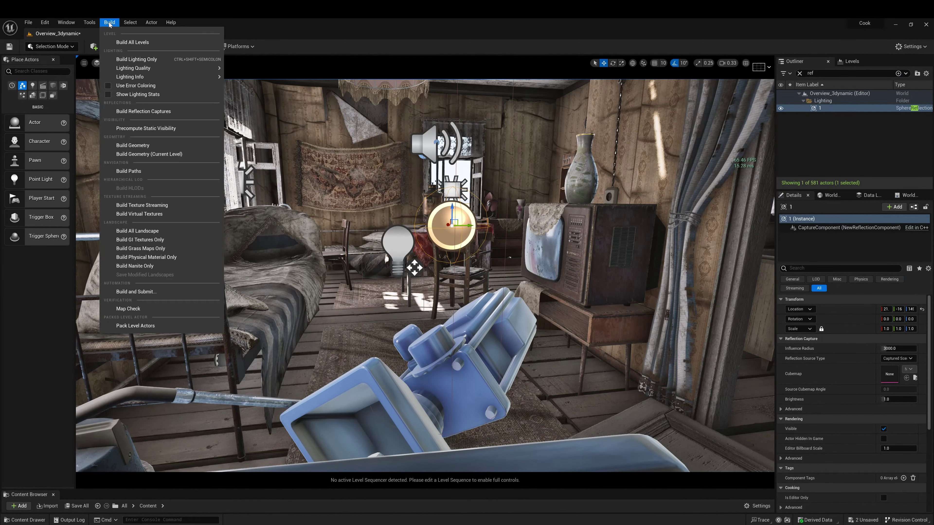
click(154, 112)
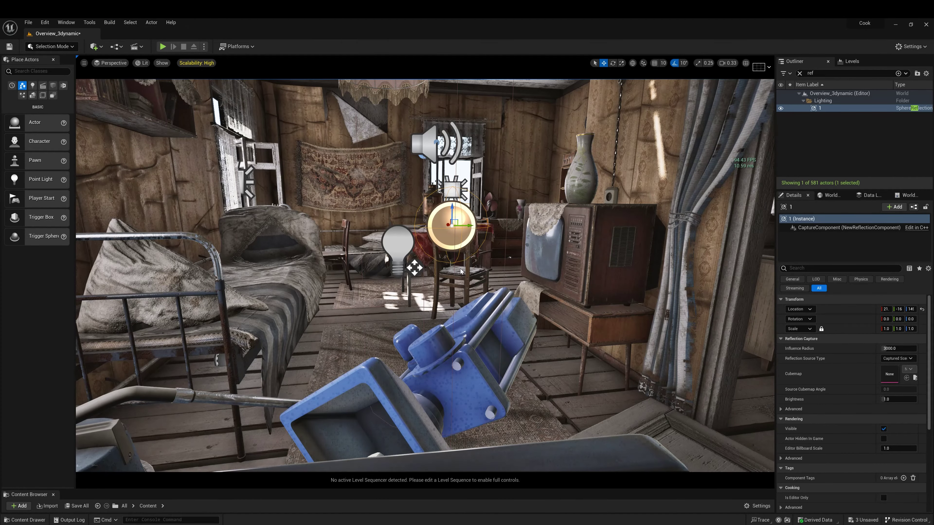
right_drag(531, 240, 482, 223)
key(g)
key(w)
key(s)
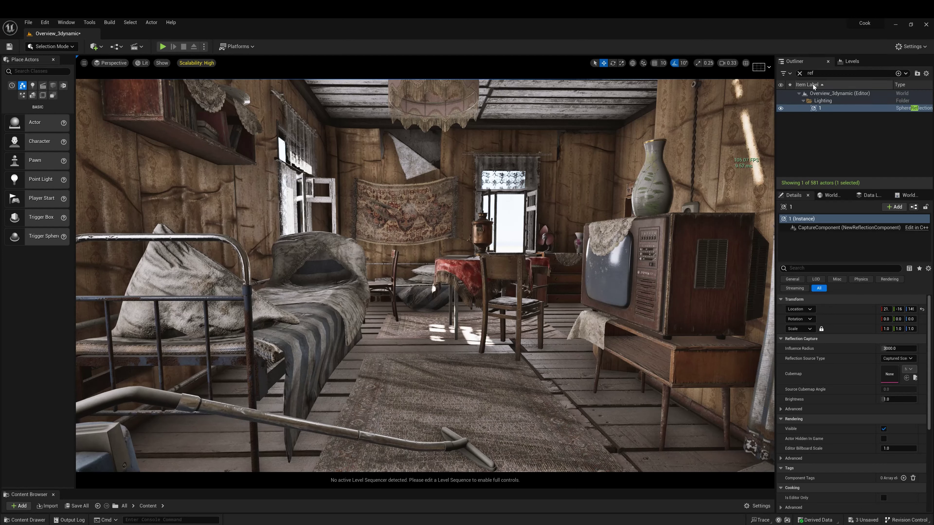
Clear the actor filter, set the temperature of the three rect lights to 6000, and review the room's lighting
click(799, 73)
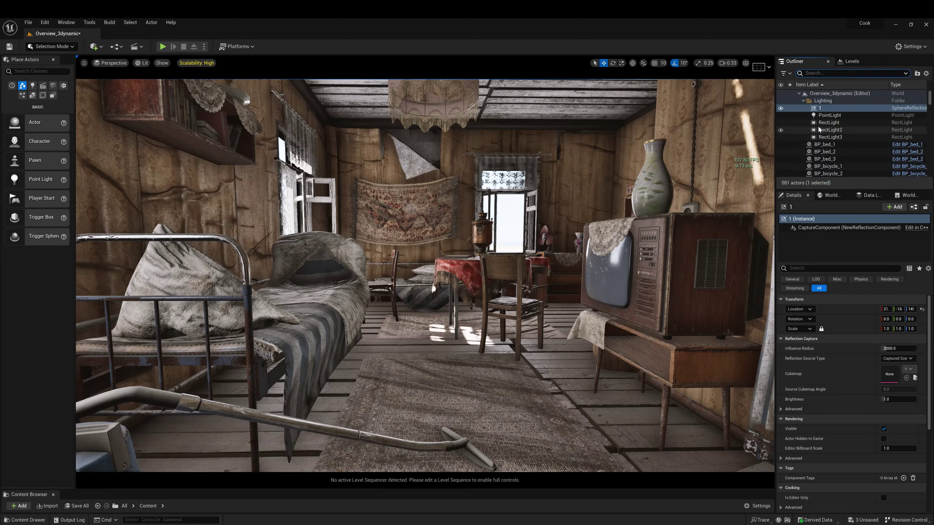
click(825, 124)
shift+click(825, 137)
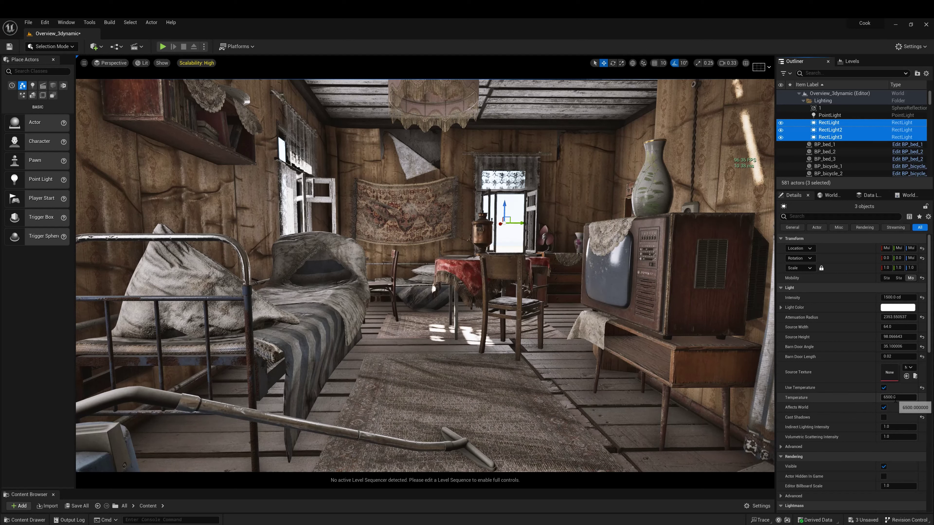
click(899, 397)
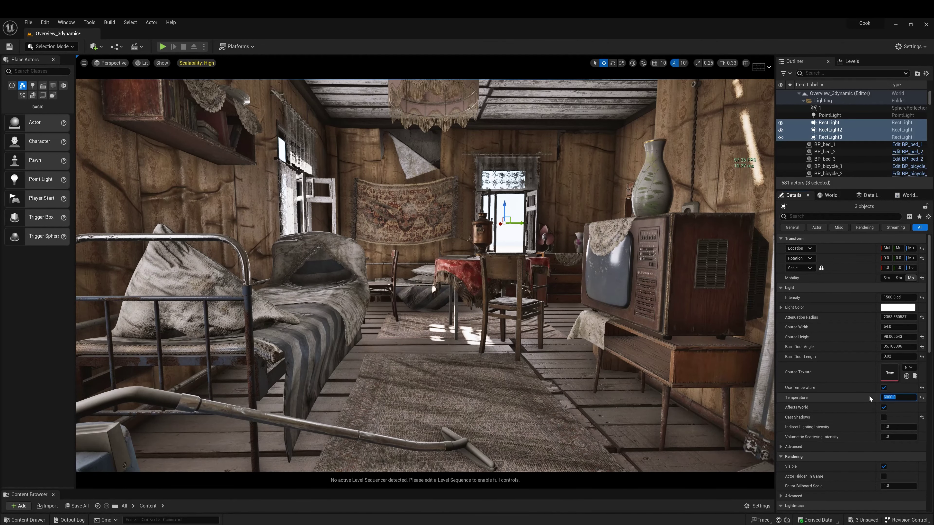
key(Return)
scroll(551, 352, up, 3)
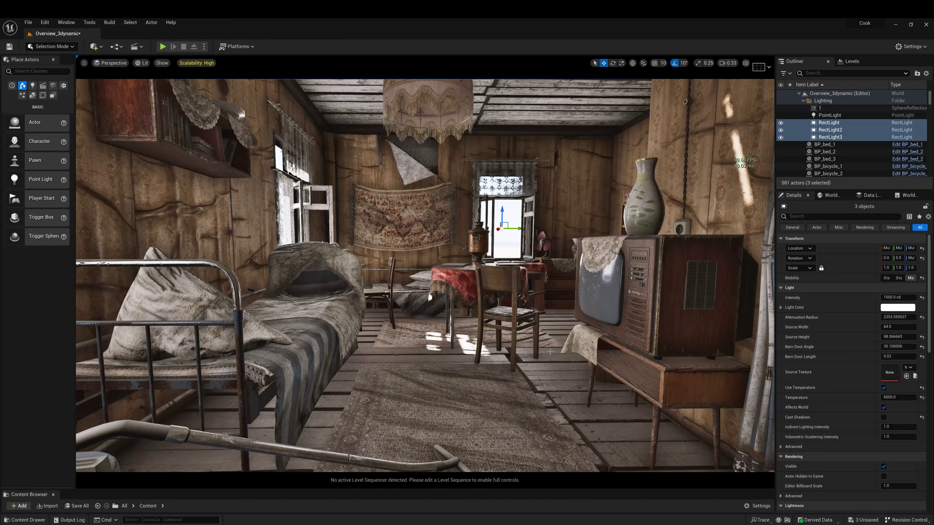
key(g)
key(g)
right_drag(551, 351, 575, 342)
key(w)
key(s)
Compare Global Illumination scalability levels from Low to Cinematic, and return the setting to Epic
click(196, 64)
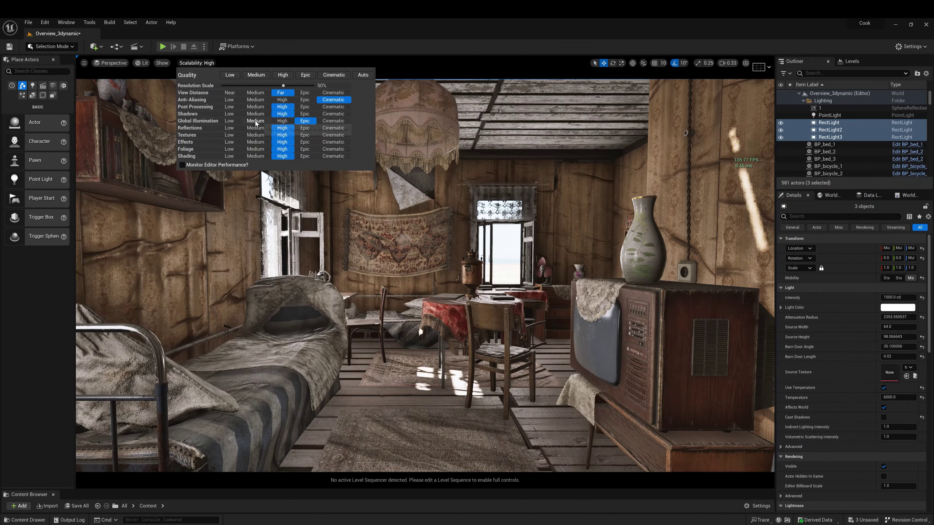
click(333, 122)
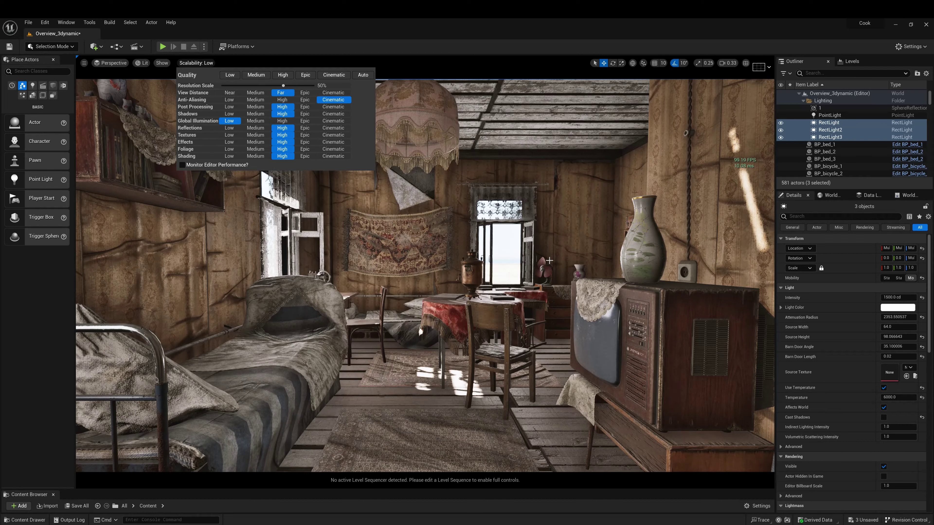
click(333, 121)
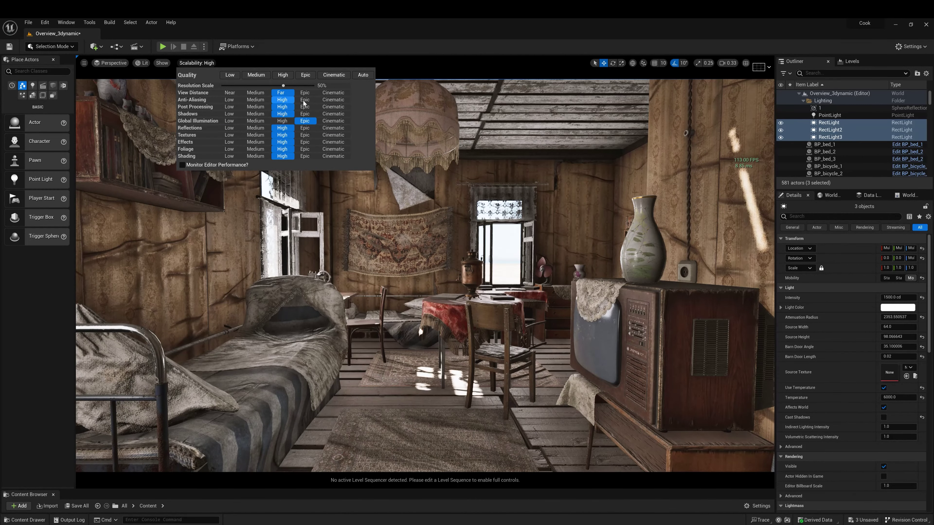
Set Anti-Aliasing to Cinematic, compare Shadows at Low and set them to Cinematic, and check the room from another angle
click(328, 101)
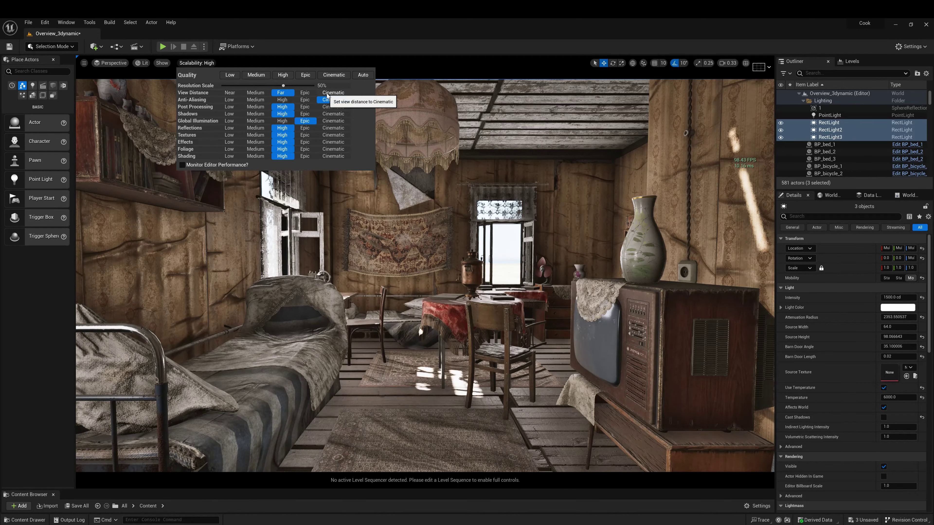
click(229, 114)
click(333, 114)
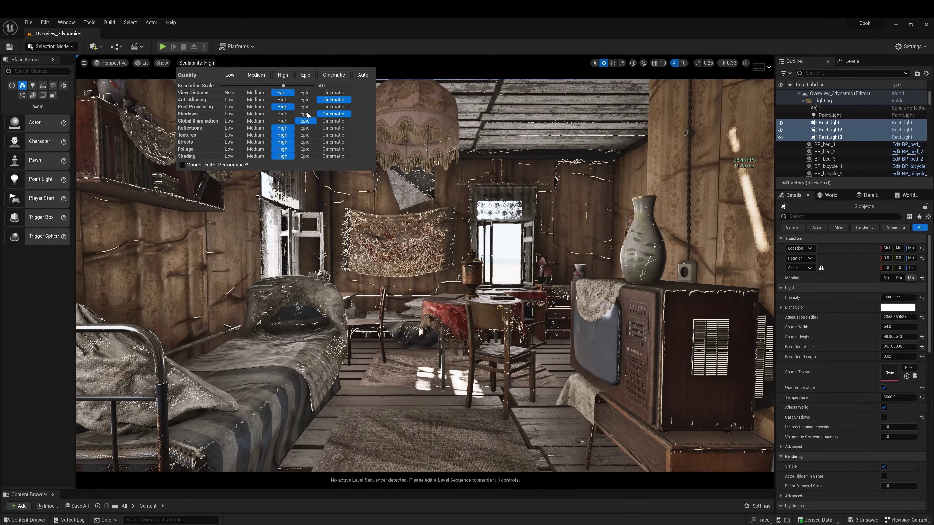
middle_drag(488, 229, 469, 251)
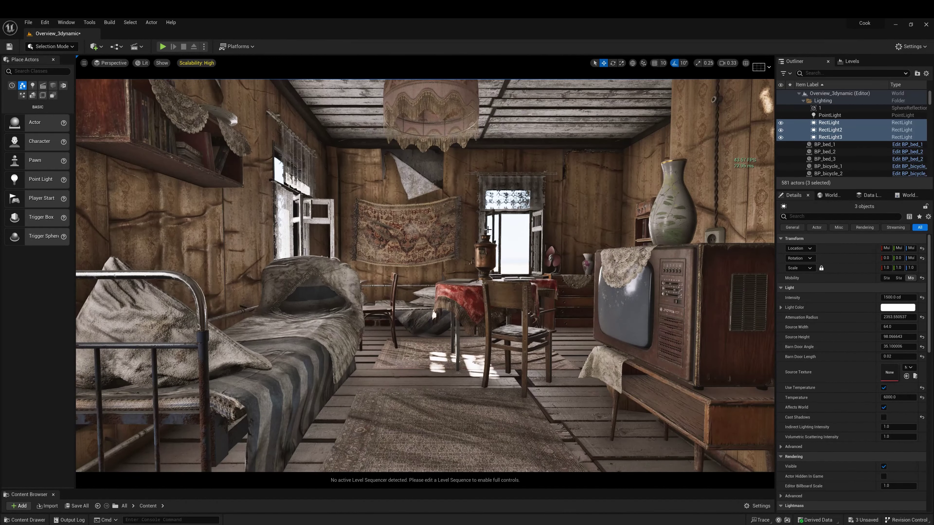
mouse_move(488, 229)
right_down()
mouse_move(621, 254)
mouse_move(533, 250)
mouse_move(482, 226)
right_up()
Filter the actors by "post" and set the PostProcessVolume's local exposure Shadow Contrast Scale to about 0.43
click(826, 75)
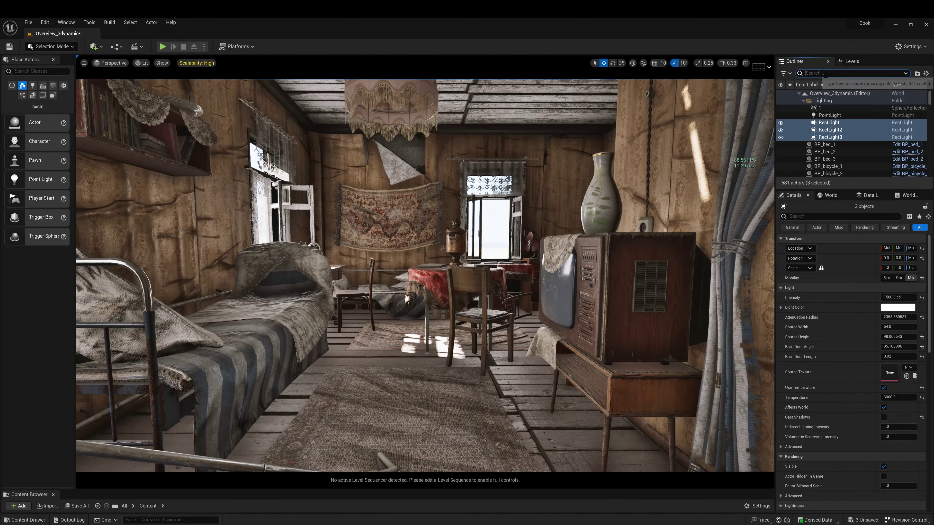
text(post)
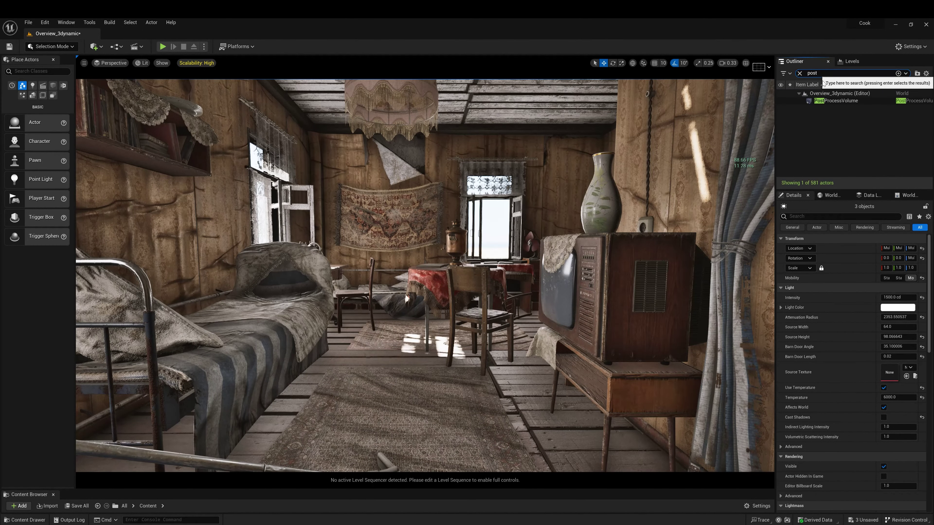
click(836, 101)
scroll(830, 411, down, 10)
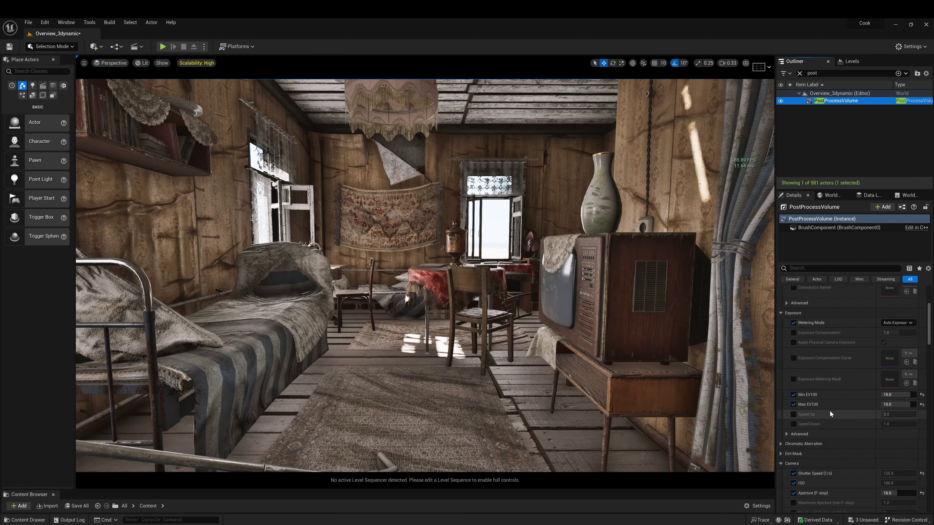
scroll(832, 412, down, 5)
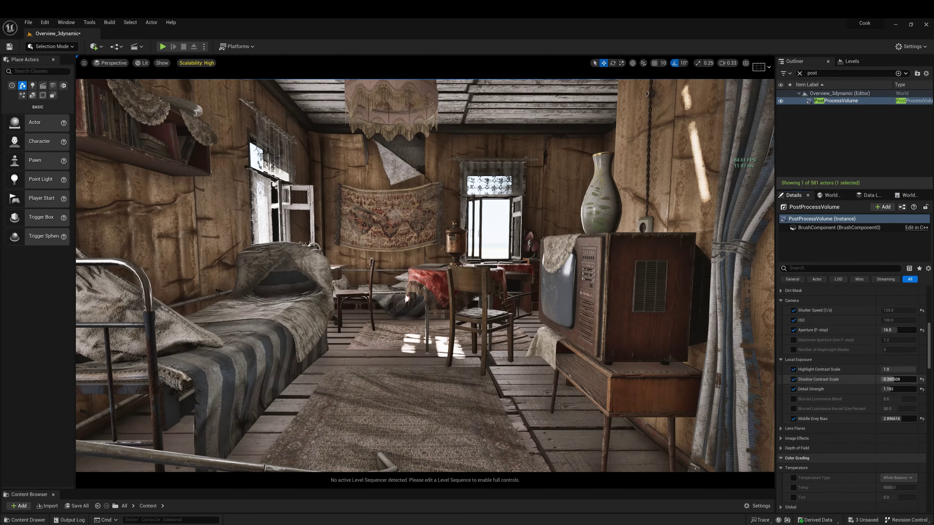
drag(897, 379, 908, 379)
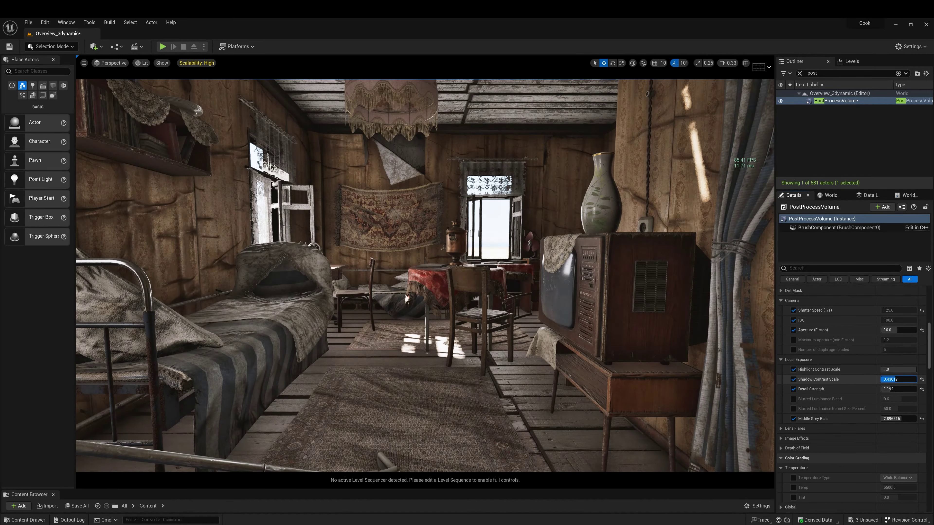
key(Return)
Pilot CineCameraActor1 and view the room through it with the editor icons hidden
click(123, 66)
mouse_move(125, 145)
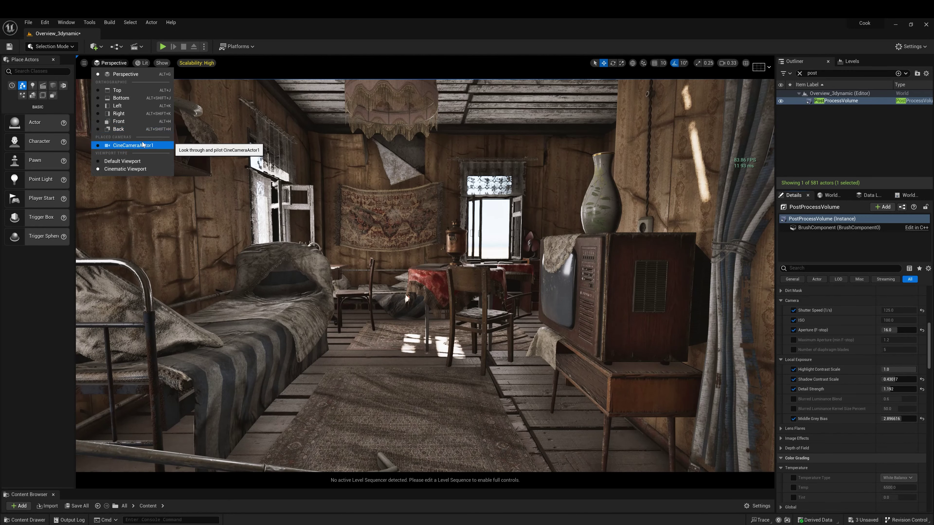
click(217, 151)
click(416, 397)
key(g)
key(g)
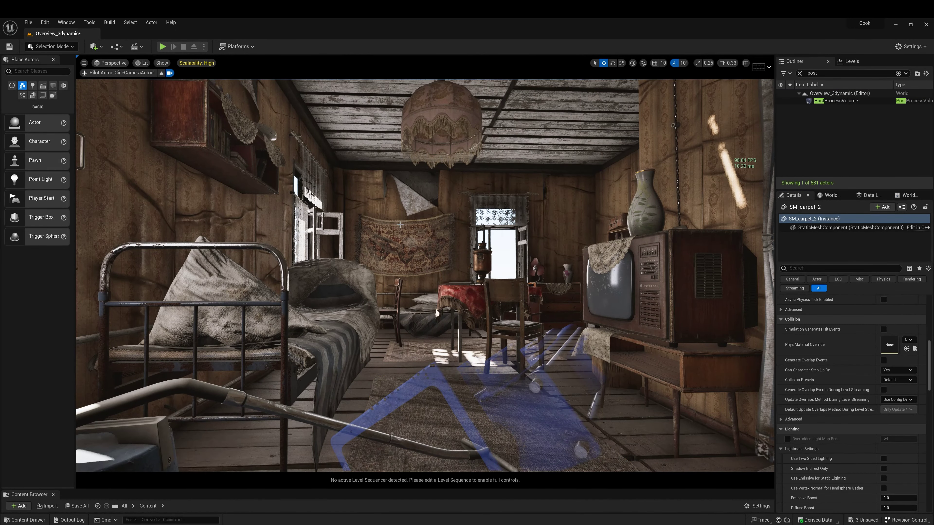
Filter the actors by "lig", and hide and reshow the Lighting folder twice to compare the room with and without fill lights
click(804, 73)
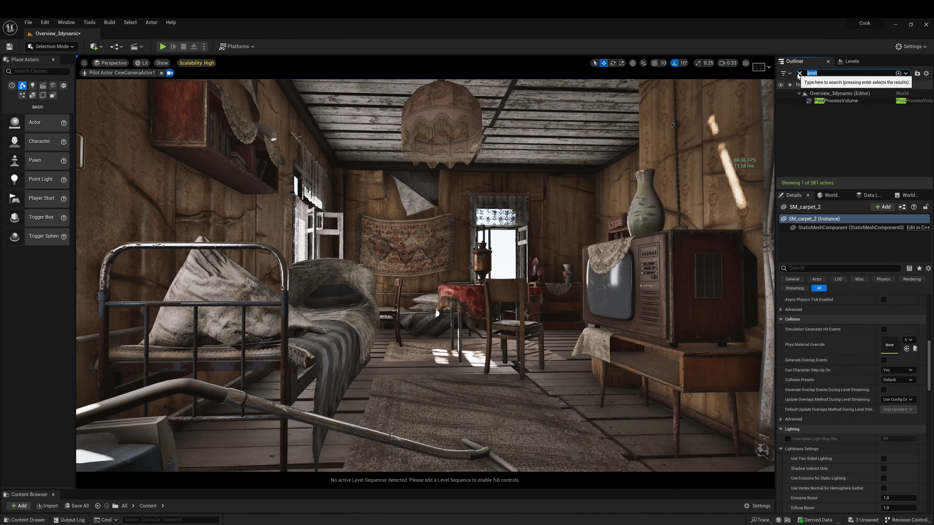
text(ligt)
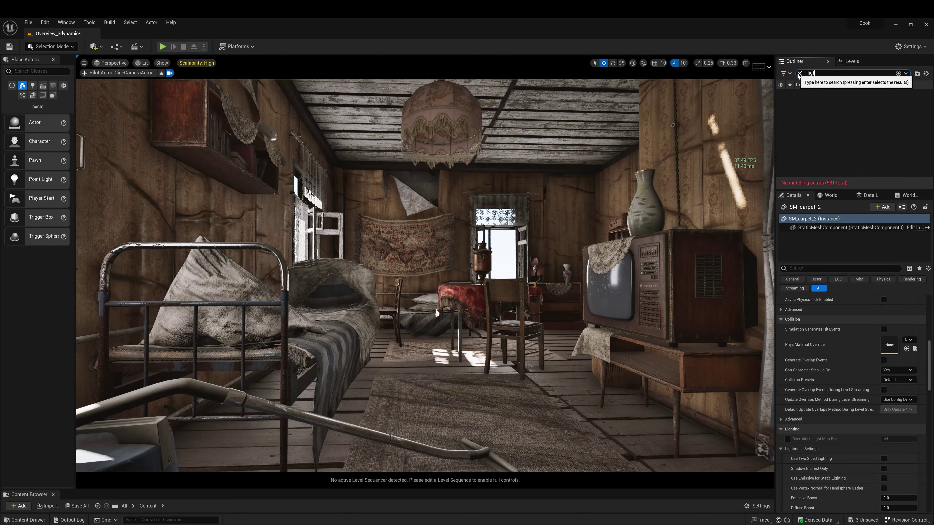
key(BackSpace)
click(827, 101)
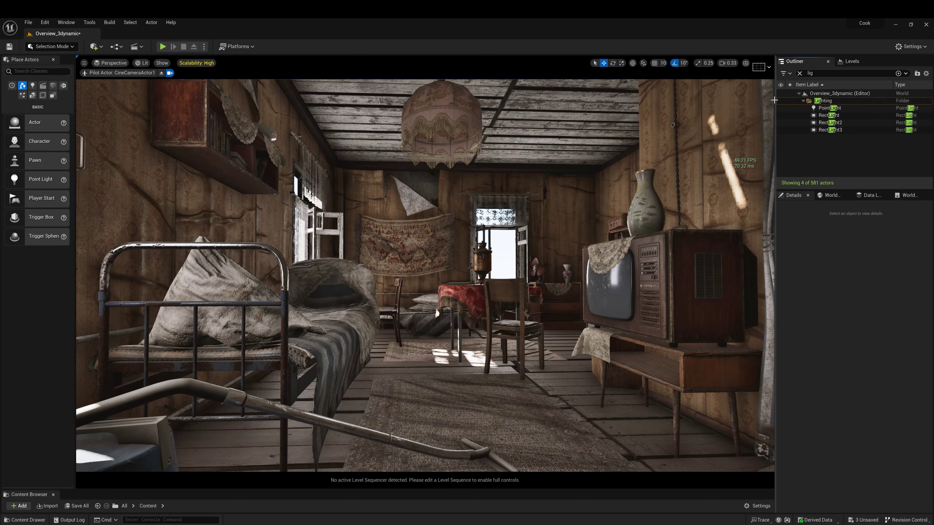
click(781, 100)
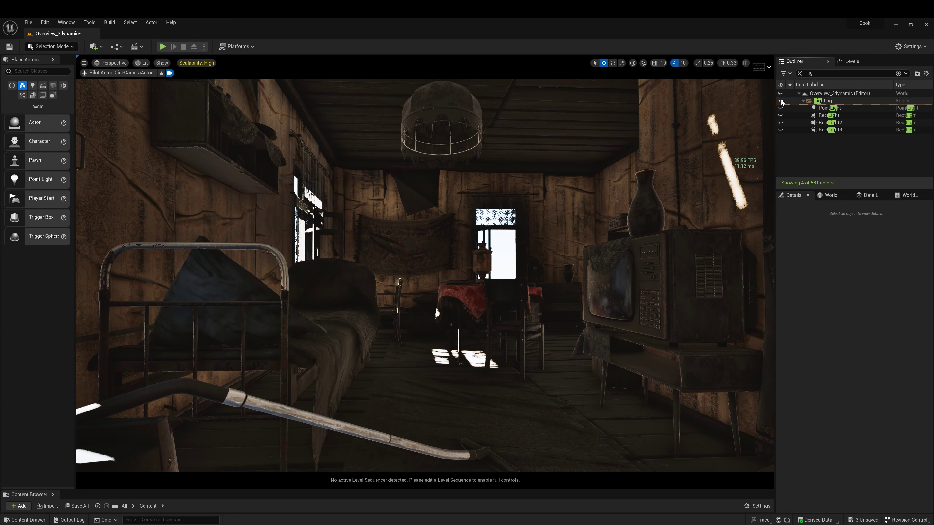
click(780, 100)
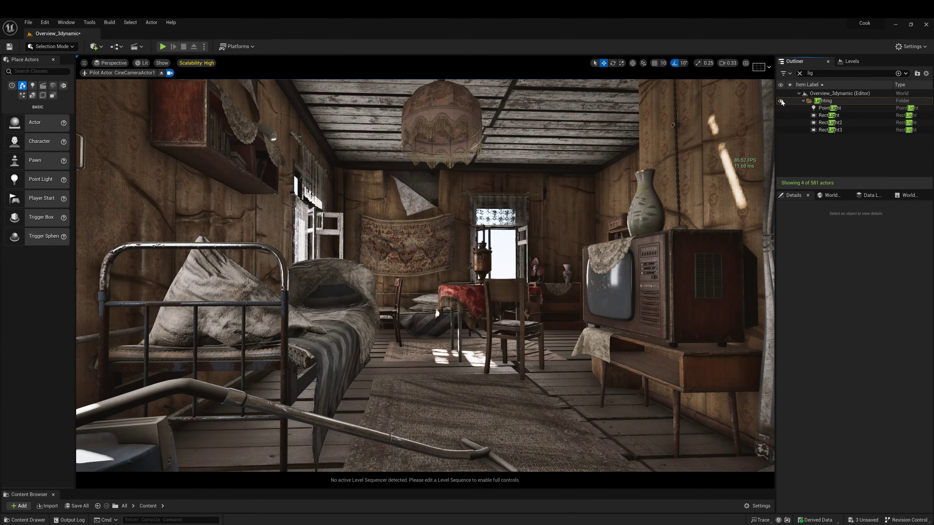
click(781, 101)
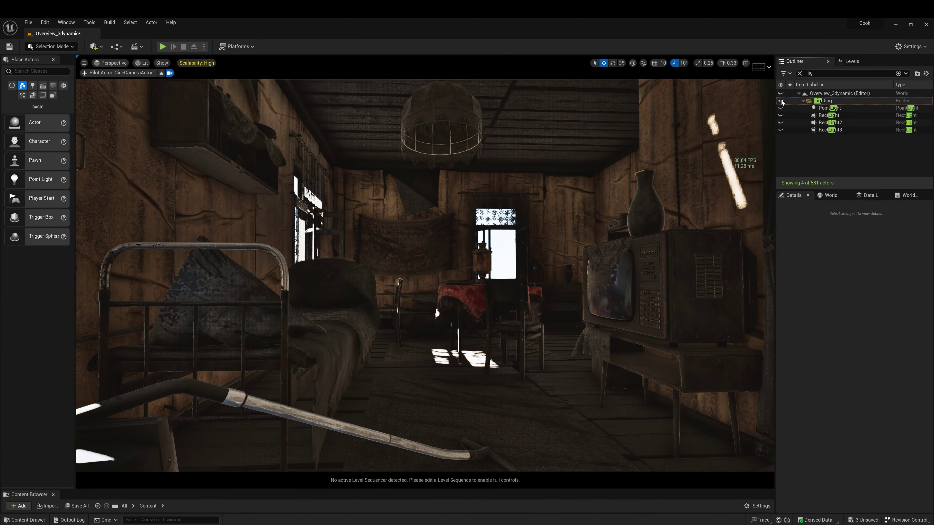
click(781, 101)
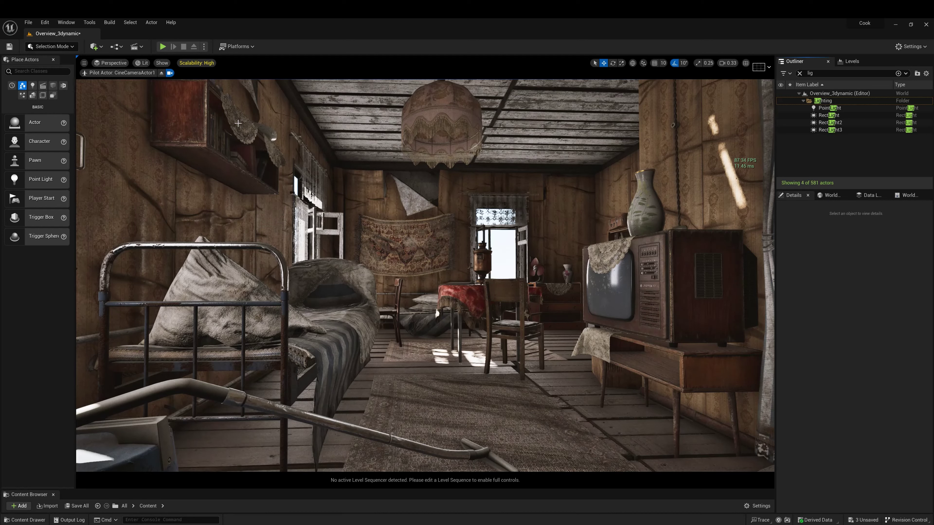
Play the level to inspect the room's lighting and frame rate while moving around, and stop the play session
click(163, 47)
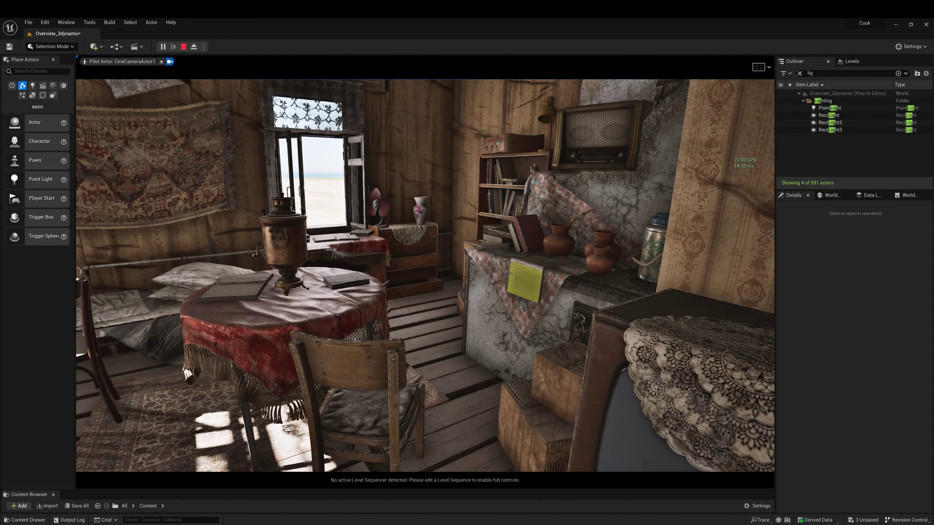
key(Escape)
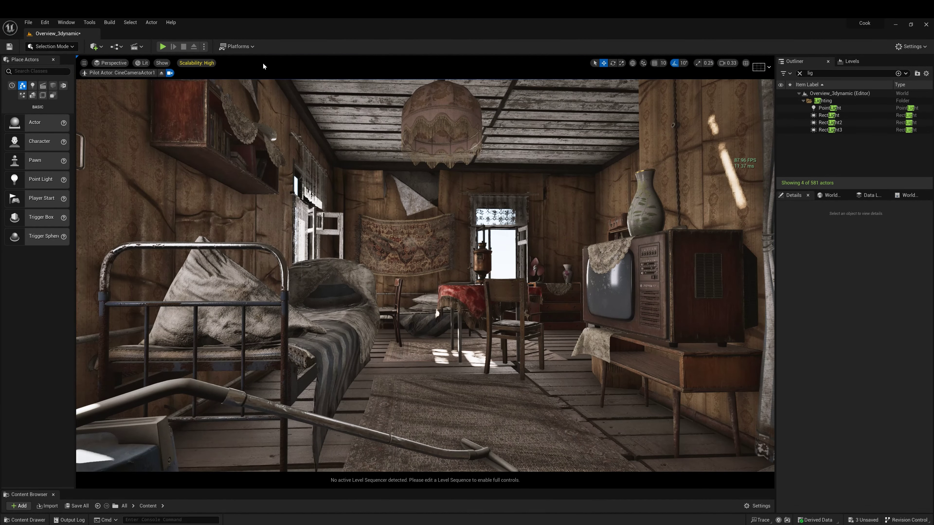
Switch the camera view of the room to the Ambient Occlusion buffer visualization
click(162, 63)
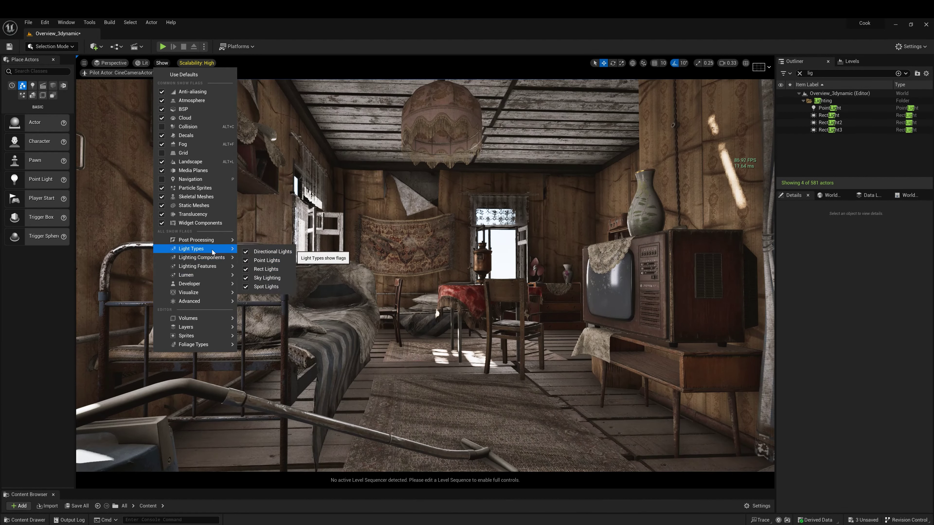
click(162, 63)
click(162, 63)
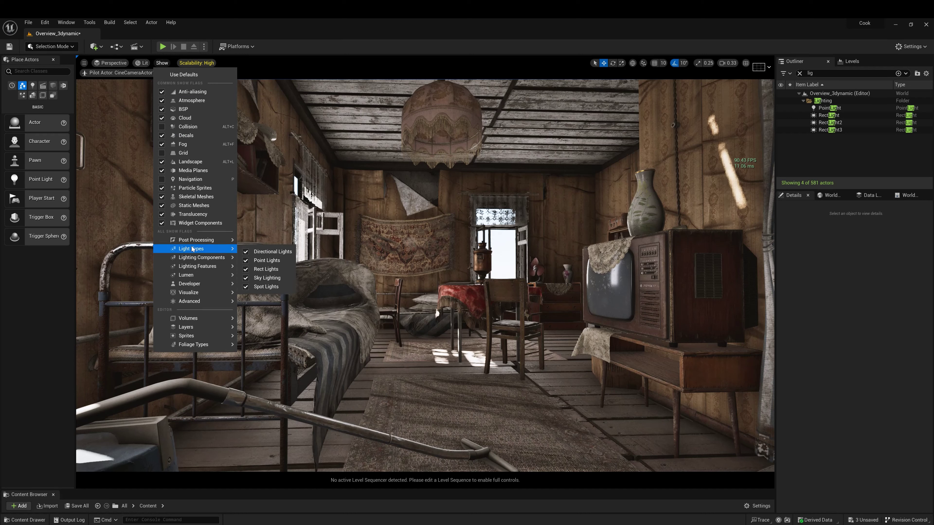
click(145, 64)
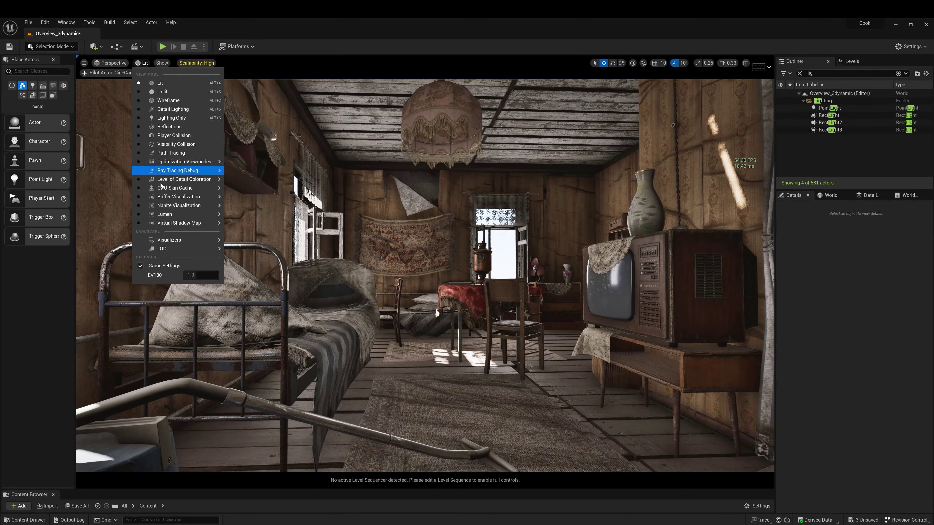
mouse_move(184, 197)
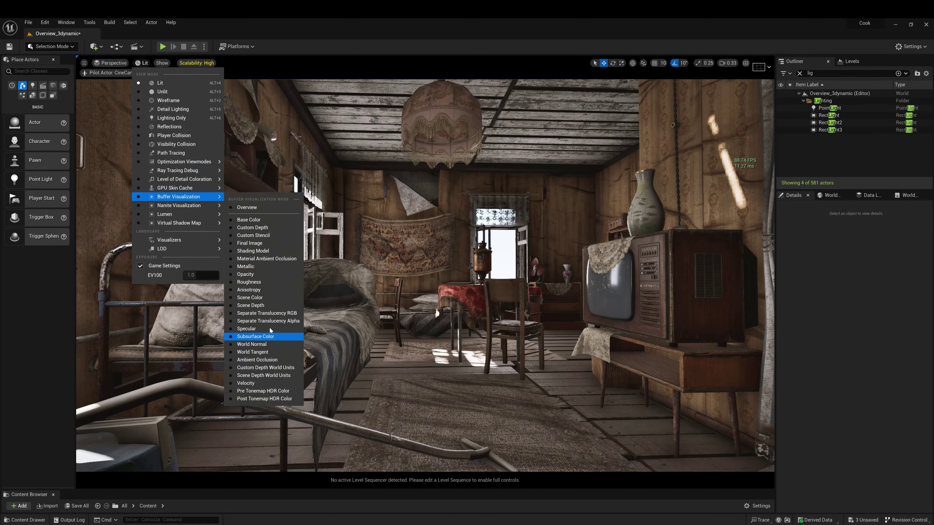
click(265, 359)
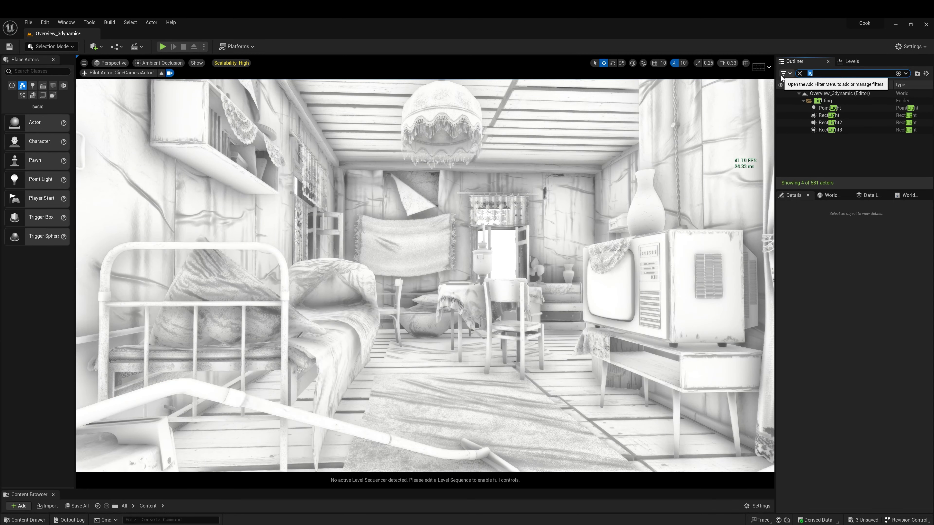
Filter the actors by "post", set the PostProcessVolume's ambient occlusion intensity to about 0.85 and adjust its radius
text(post)
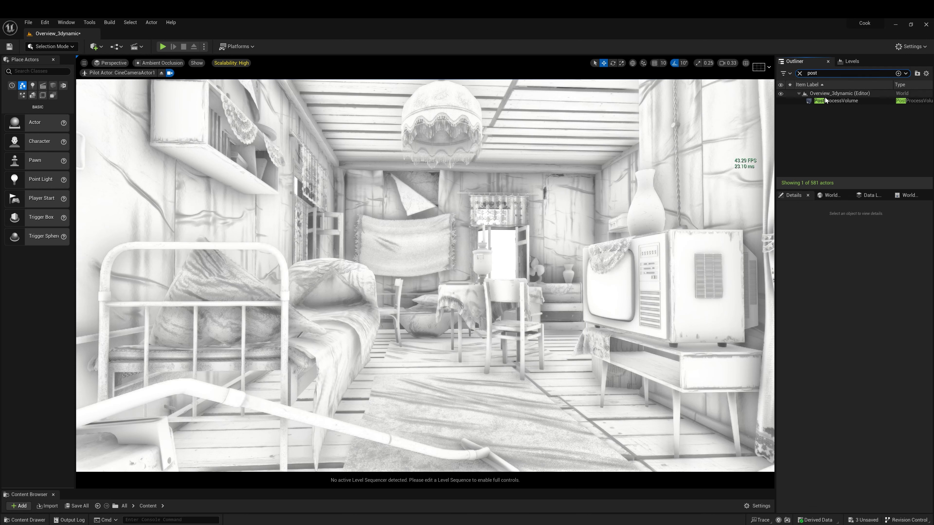
click(824, 100)
scroll(810, 396, down, 2)
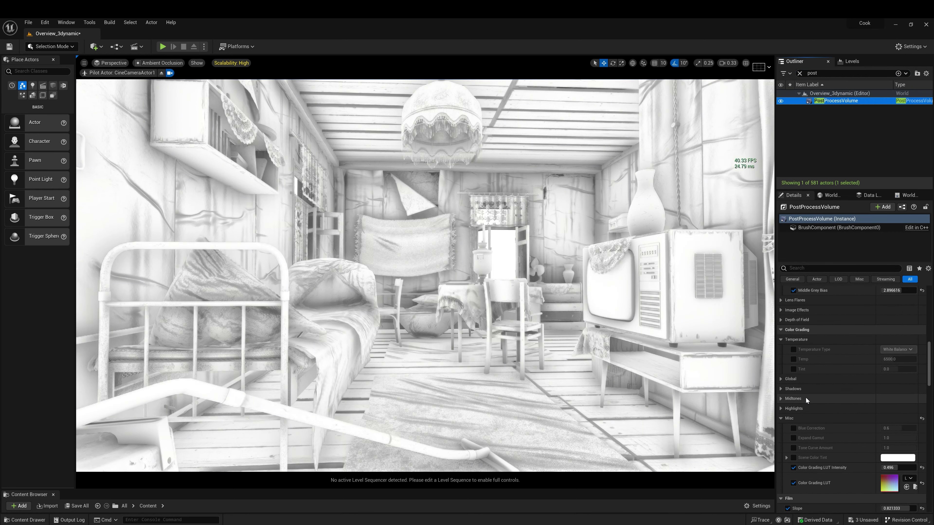
scroll(807, 397, up, 5)
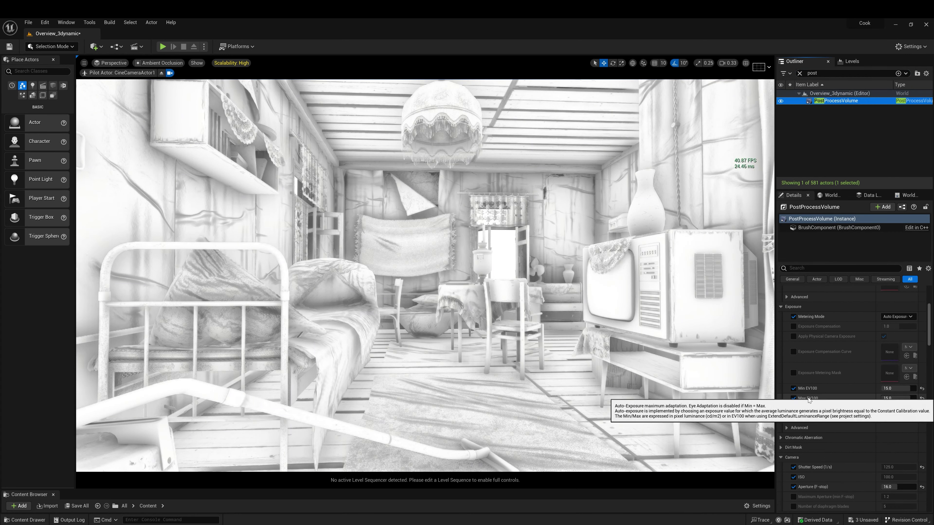
scroll(816, 417, down, 5)
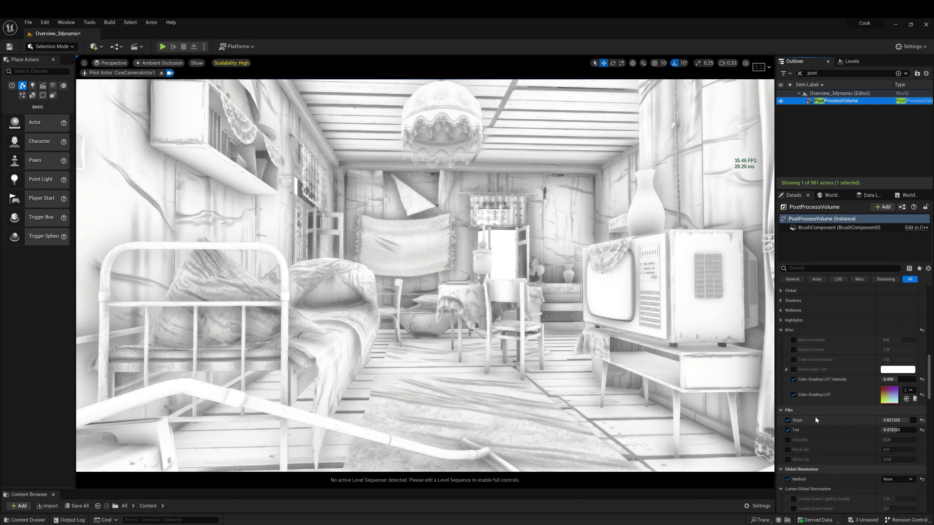
scroll(815, 417, down, 6)
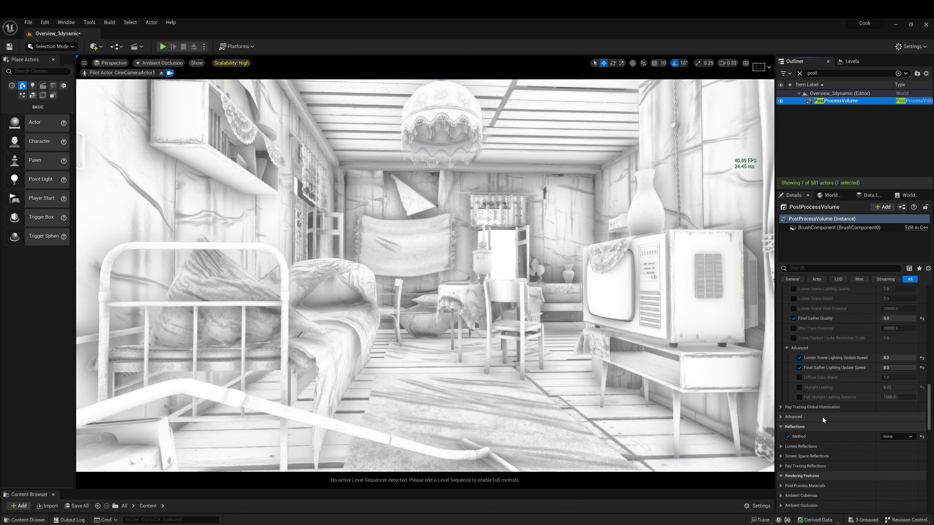
scroll(822, 417, down, 6)
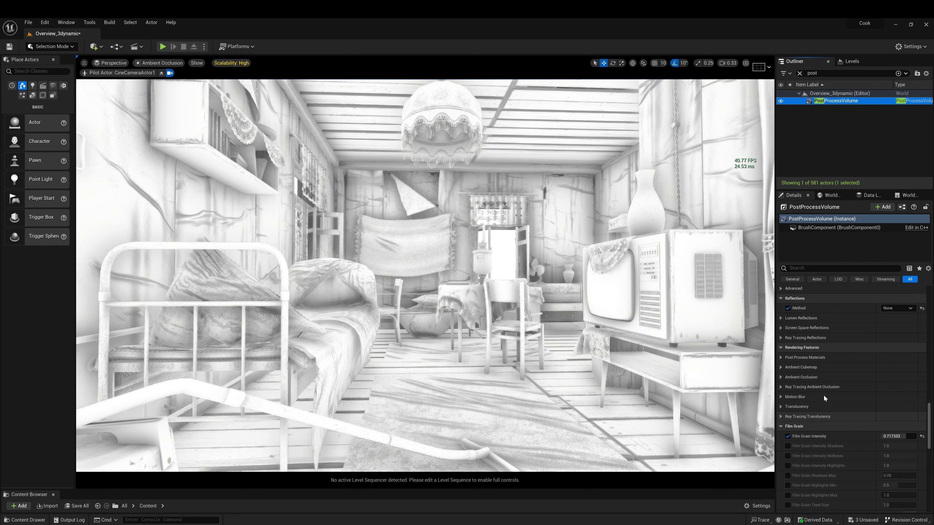
click(782, 377)
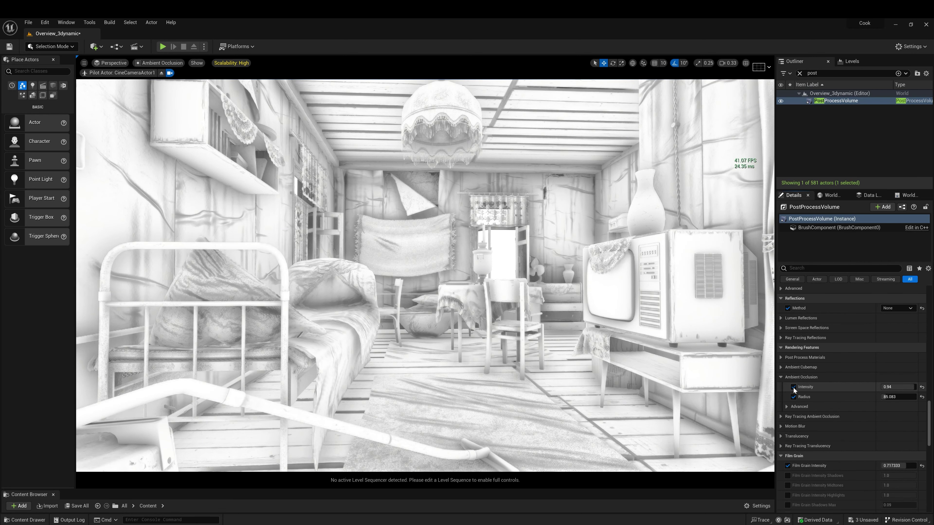
click(793, 387)
click(793, 386)
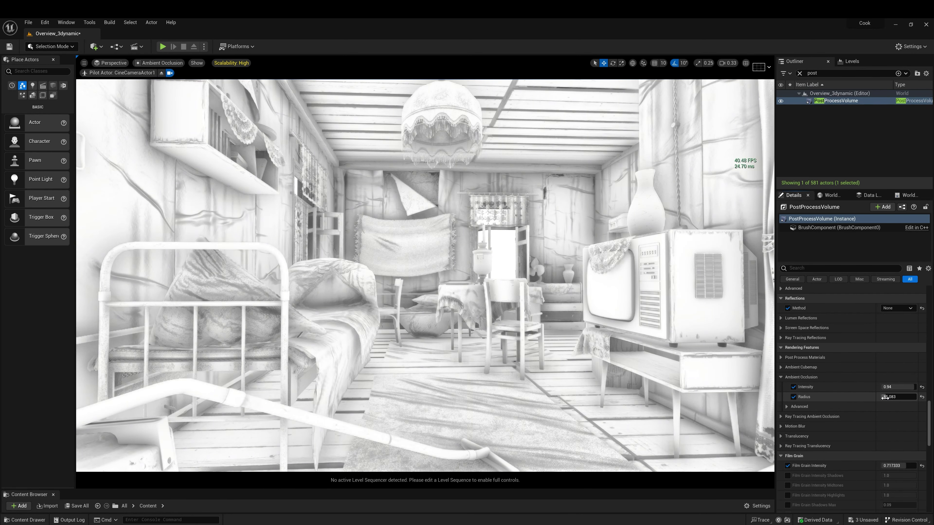
mouse_move(897, 396)
mouse_down()
mouse_move(912, 397)
mouse_move(892, 397)
mouse_up()
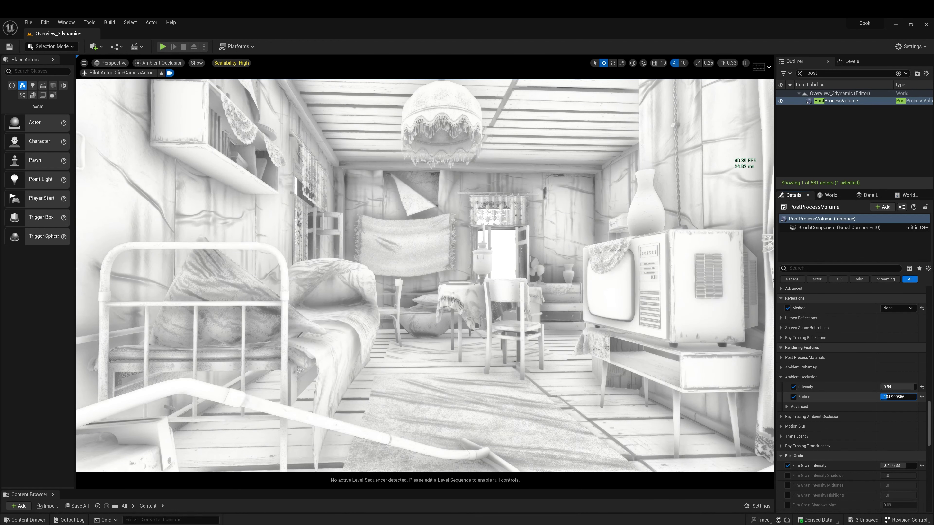
drag(893, 387, 887, 387)
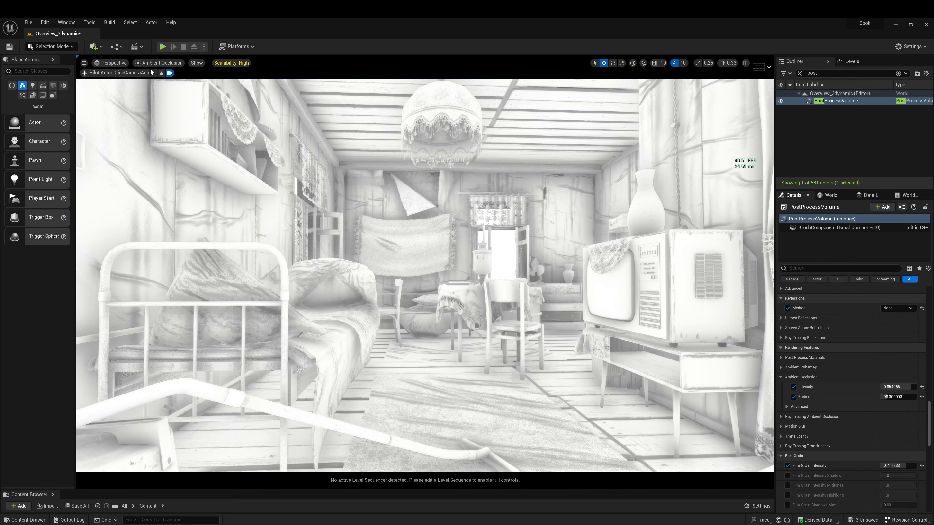
Return the viewport to the Lit view and stop piloting CineCameraActor1
click(163, 66)
click(160, 85)
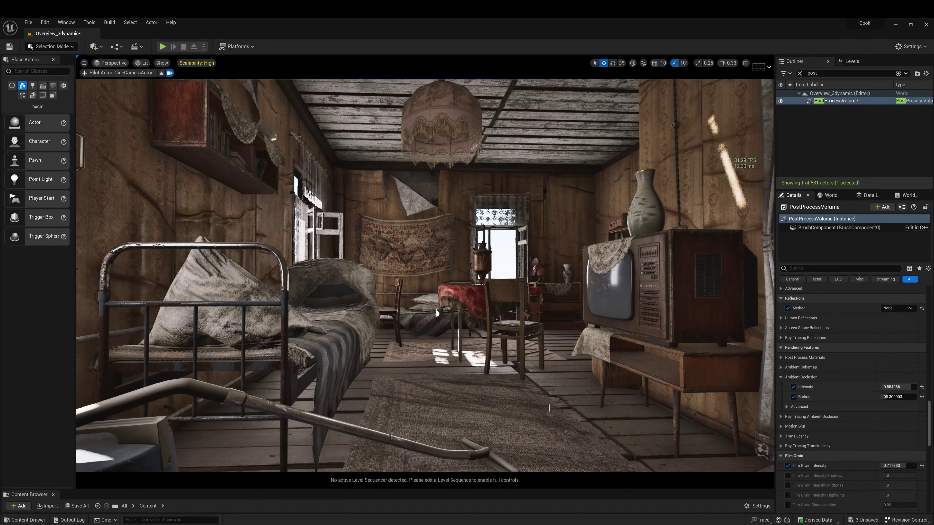
click(526, 404)
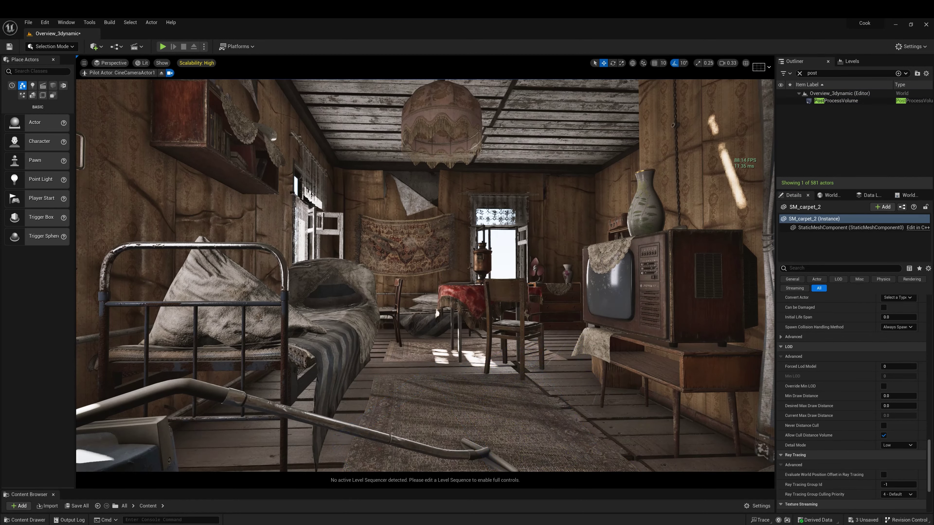
click(162, 73)
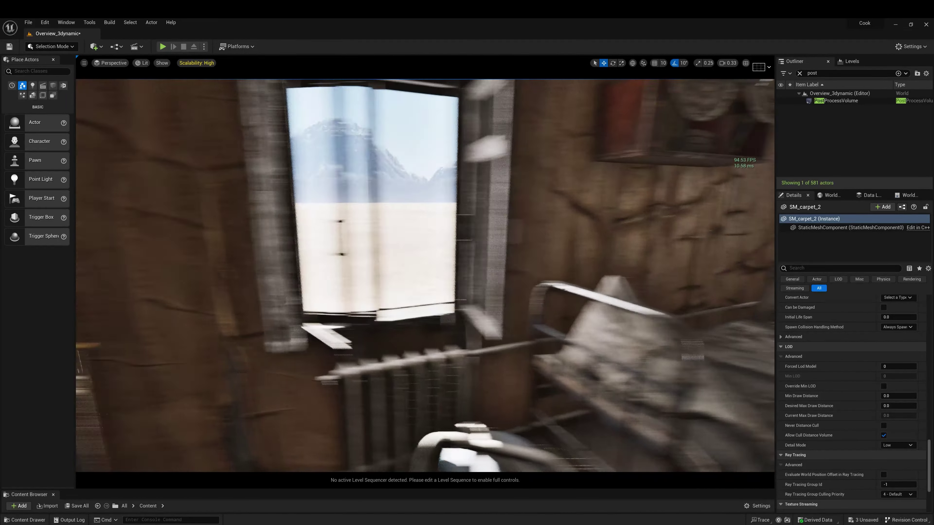